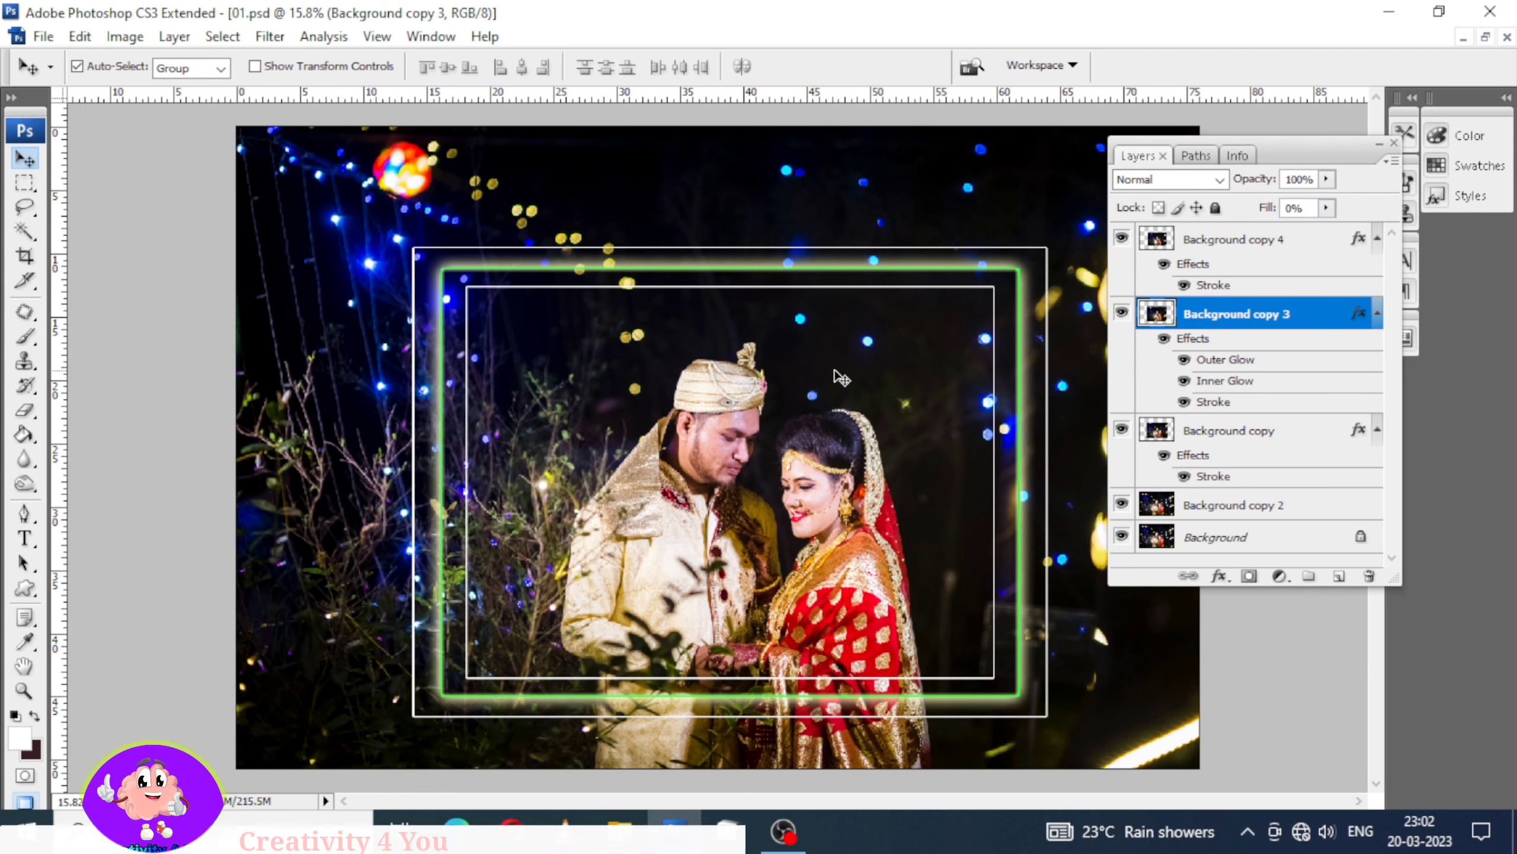
- Drag the inner white frame and green glowing frame into final position, then close 01.psd
left_click_drag(578, 343, 567, 364)
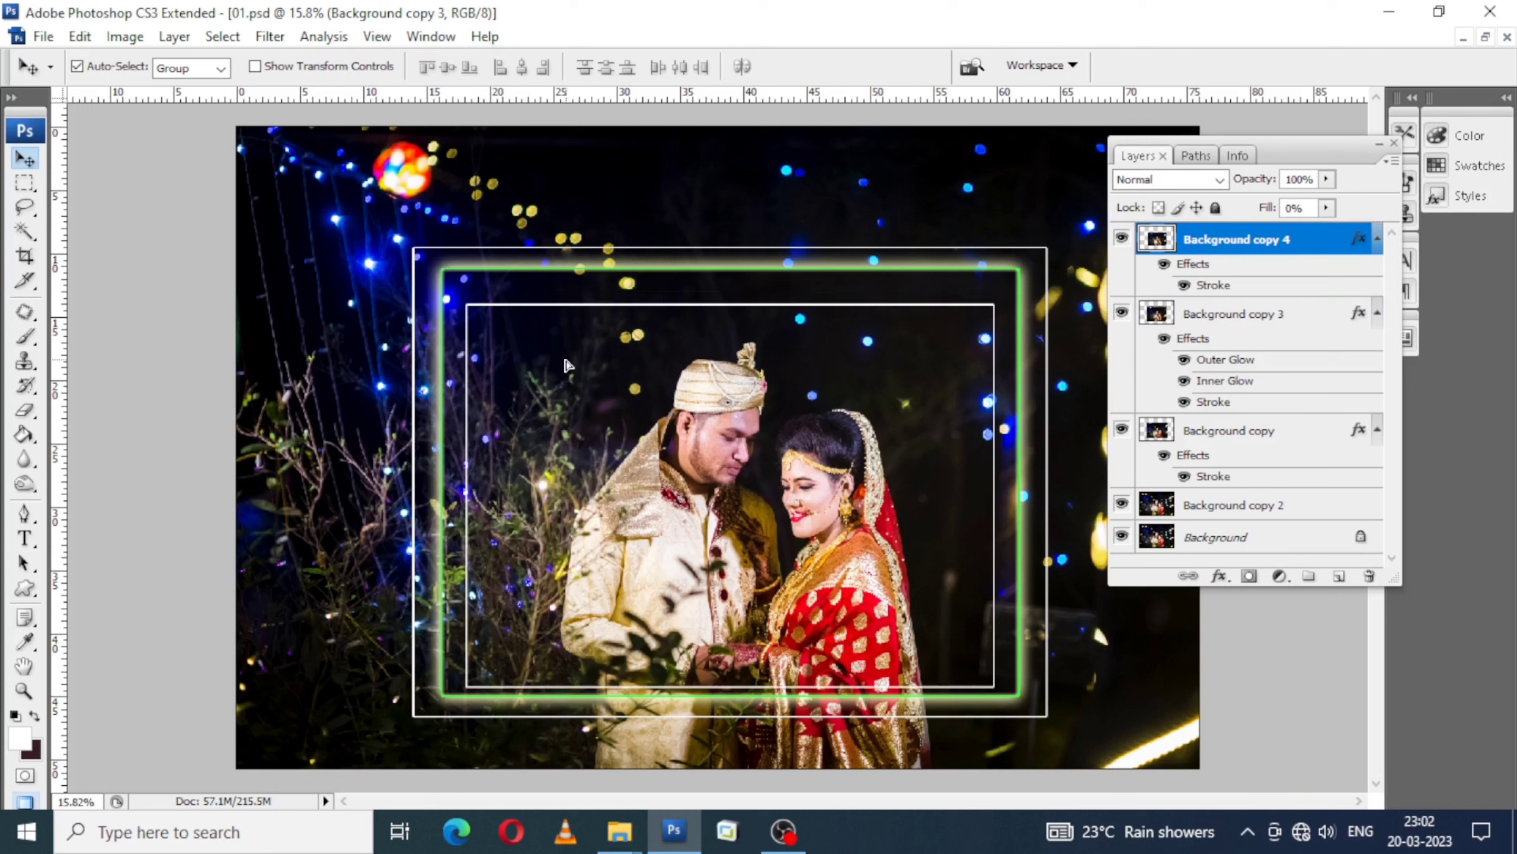
left_click_drag(629, 299, 619, 330)
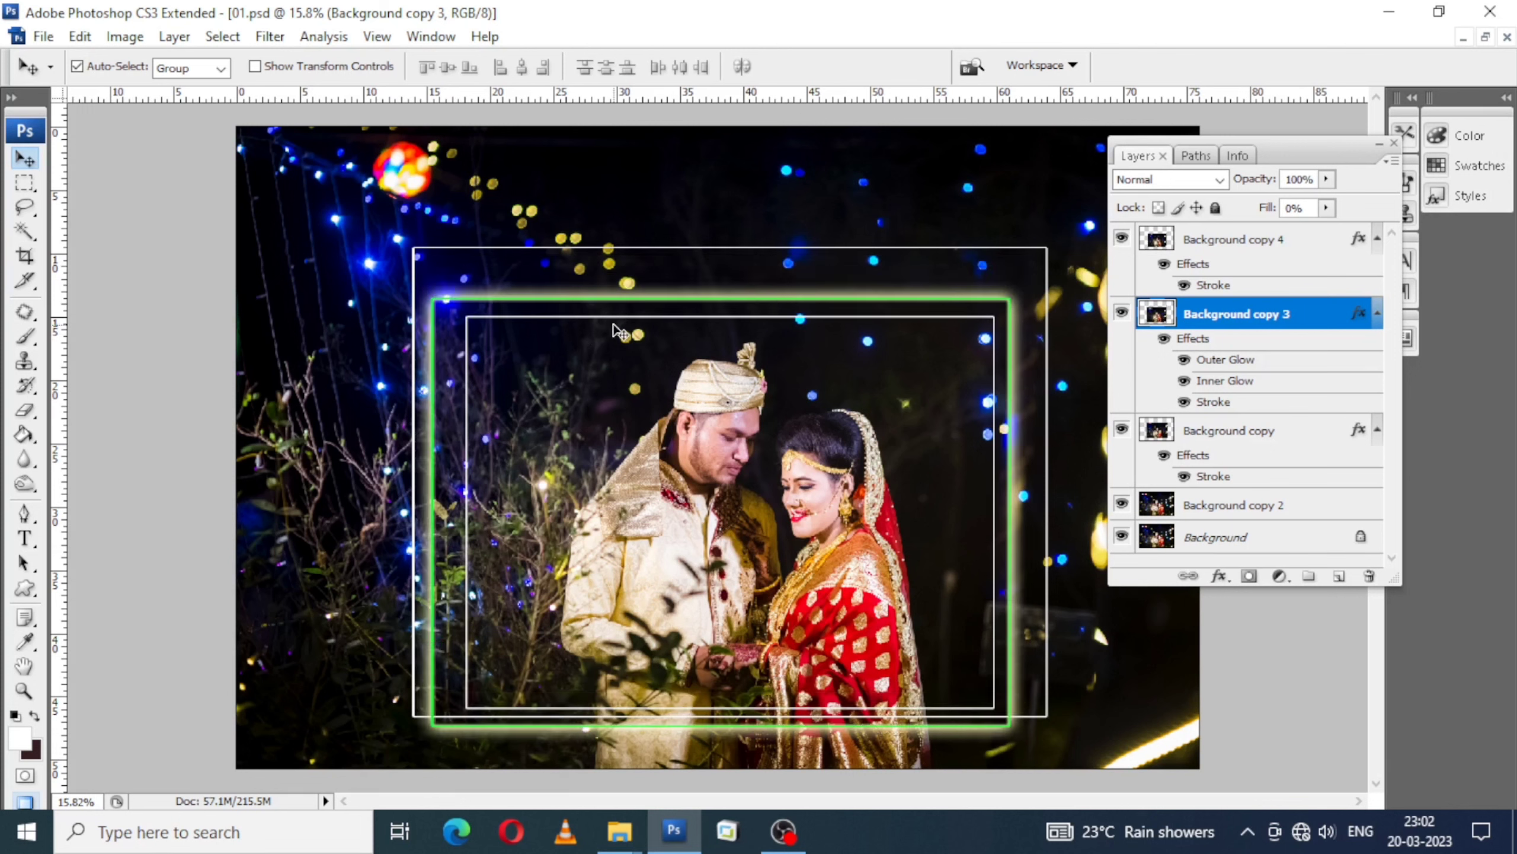
left_click_drag(477, 415, 478, 386)
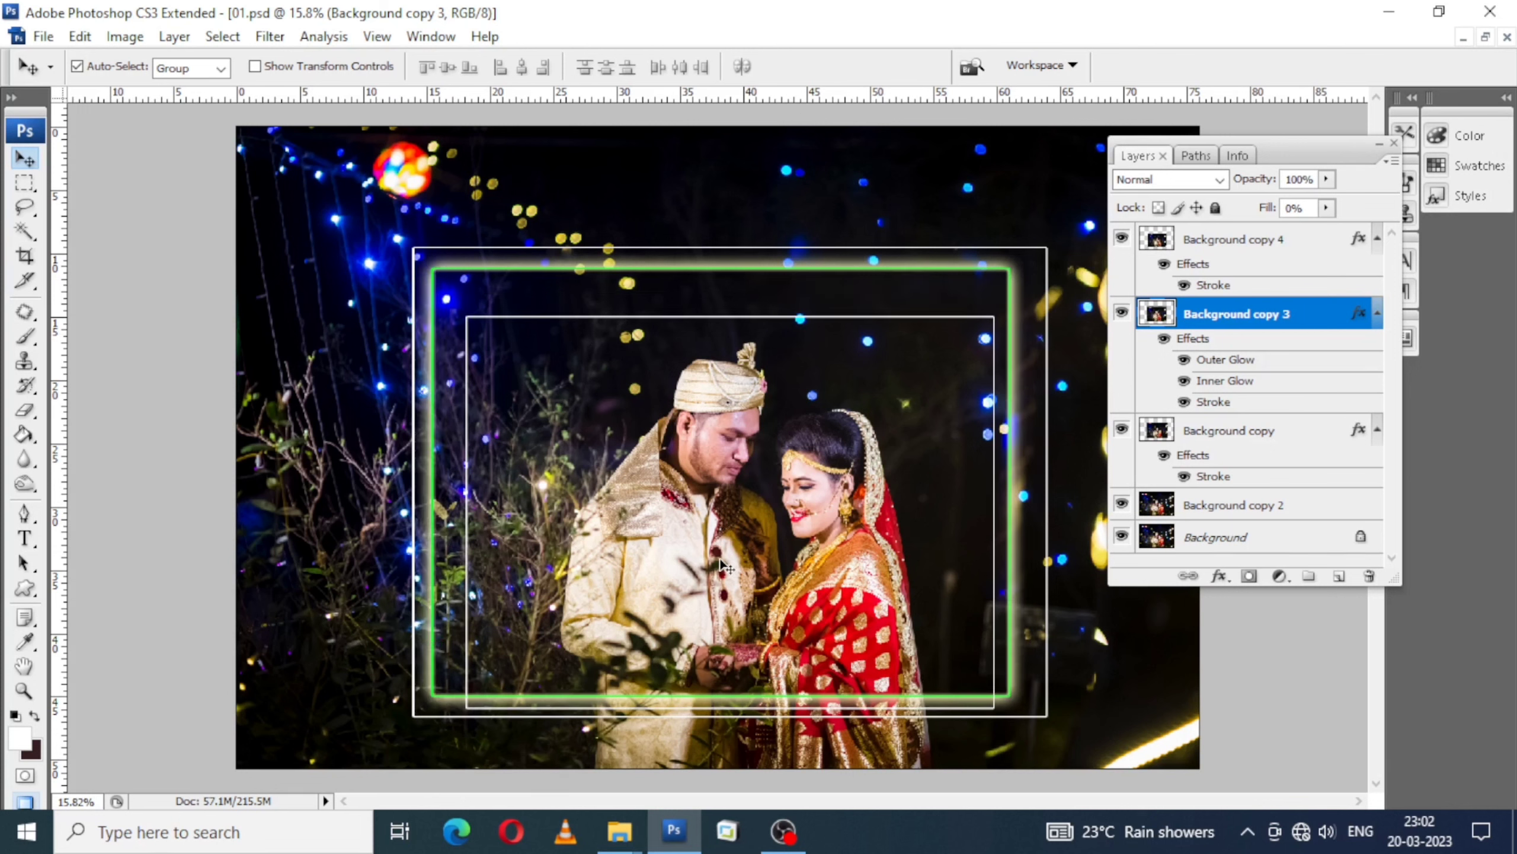
left_click_drag(828, 589, 819, 559)
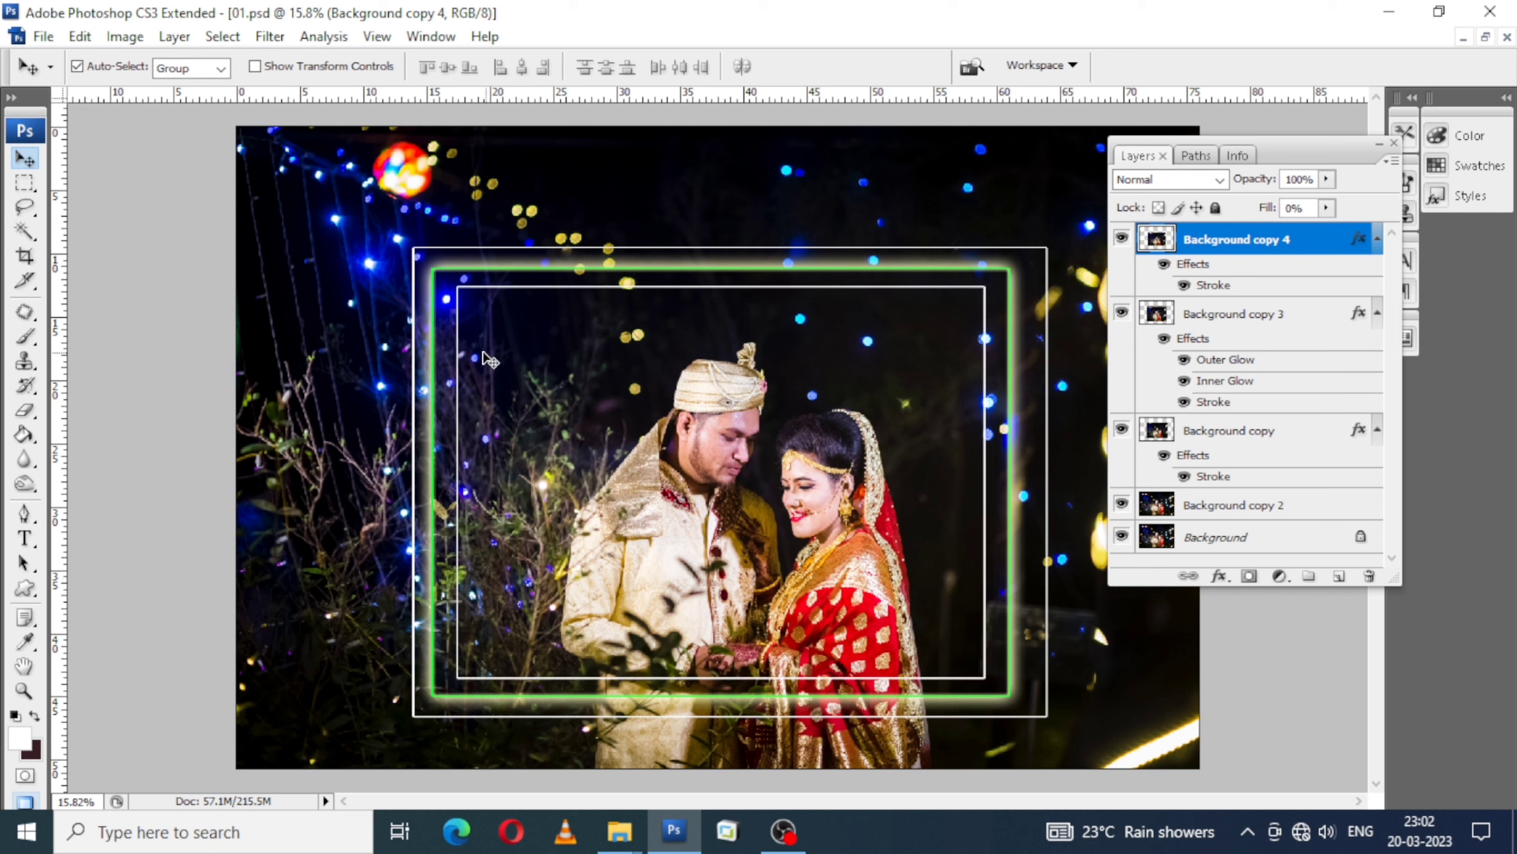
left_click(437, 279)
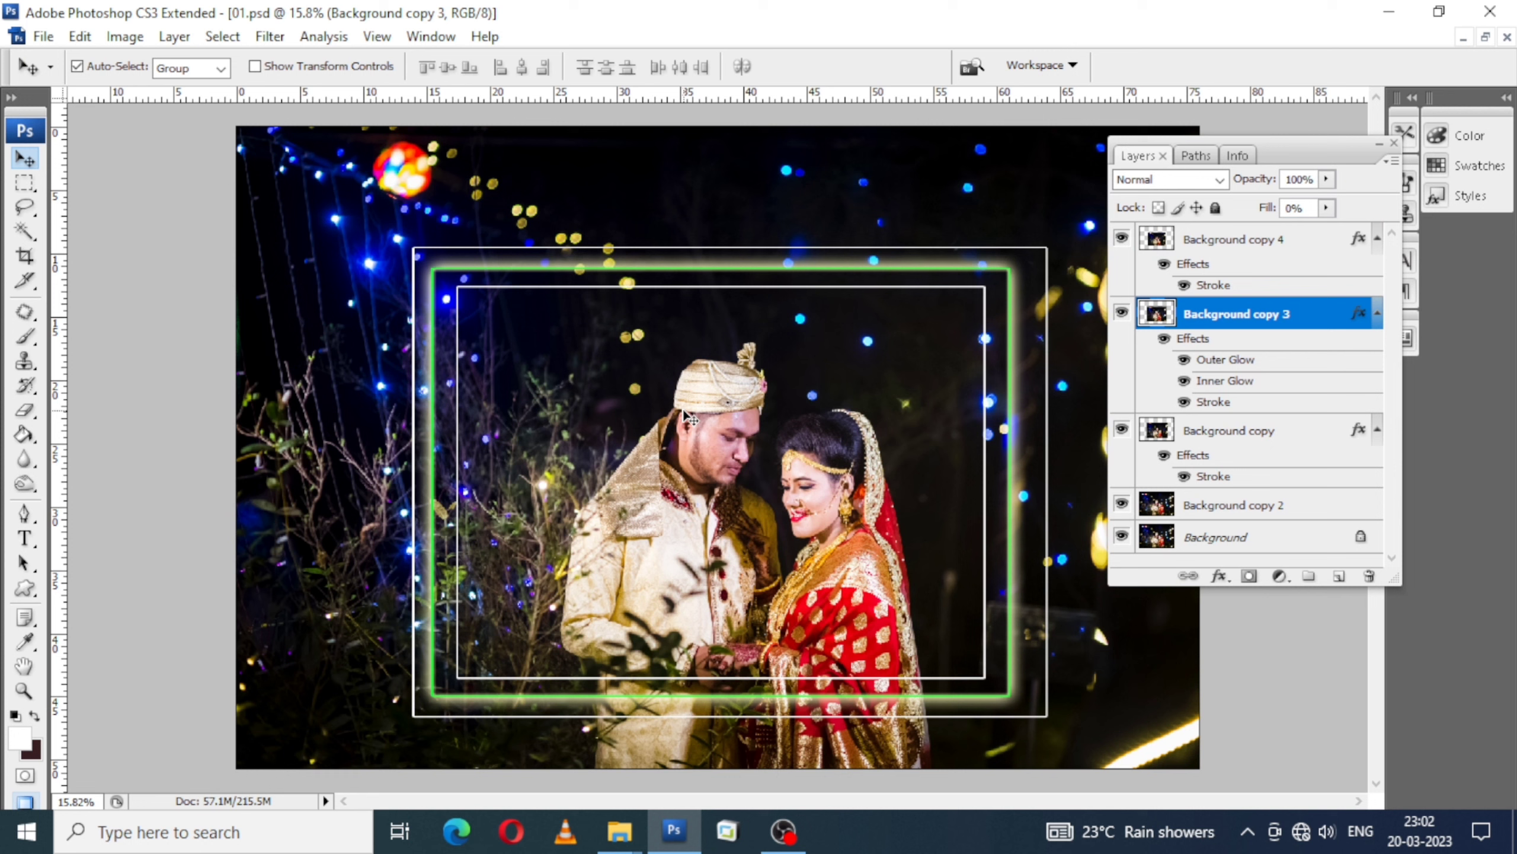
key("ctrl+w")
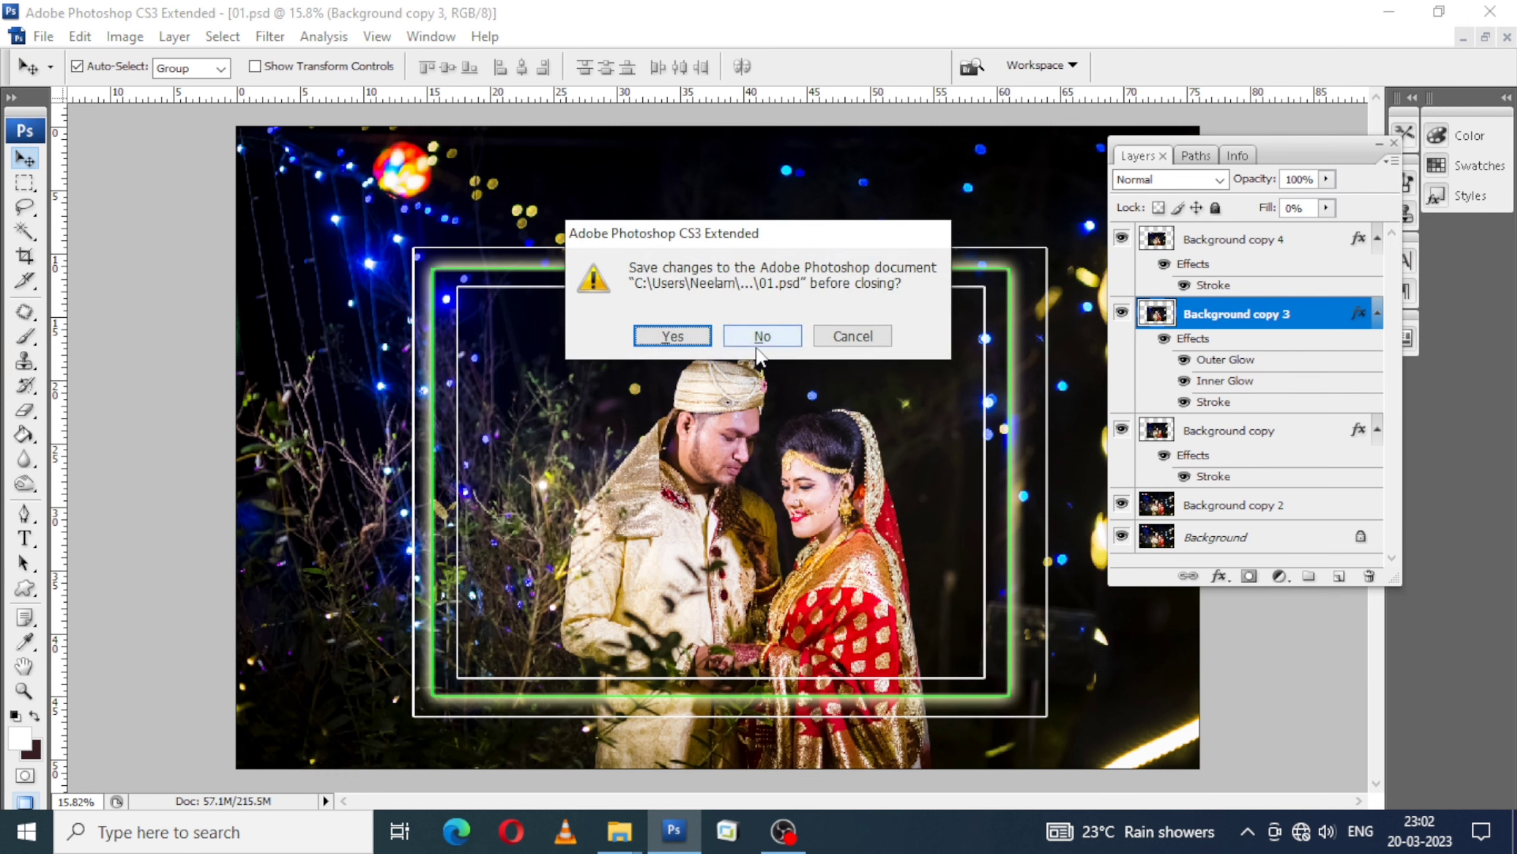
- Close 01.psd without saving and duplicate the wedding photo's Background layer
left_click(763, 336)
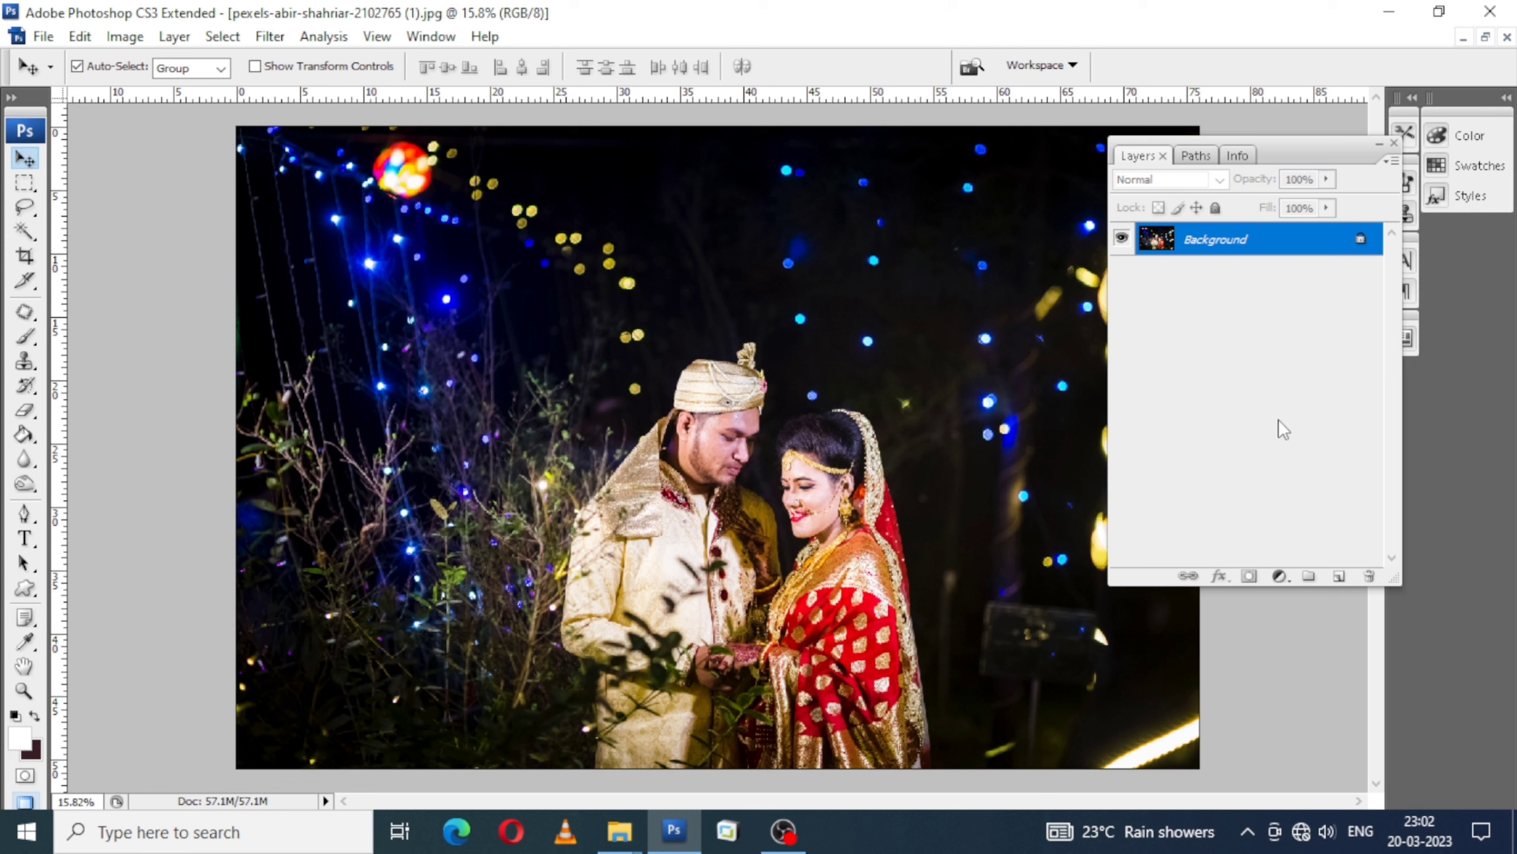
left_click_drag(1319, 250, 1336, 578)
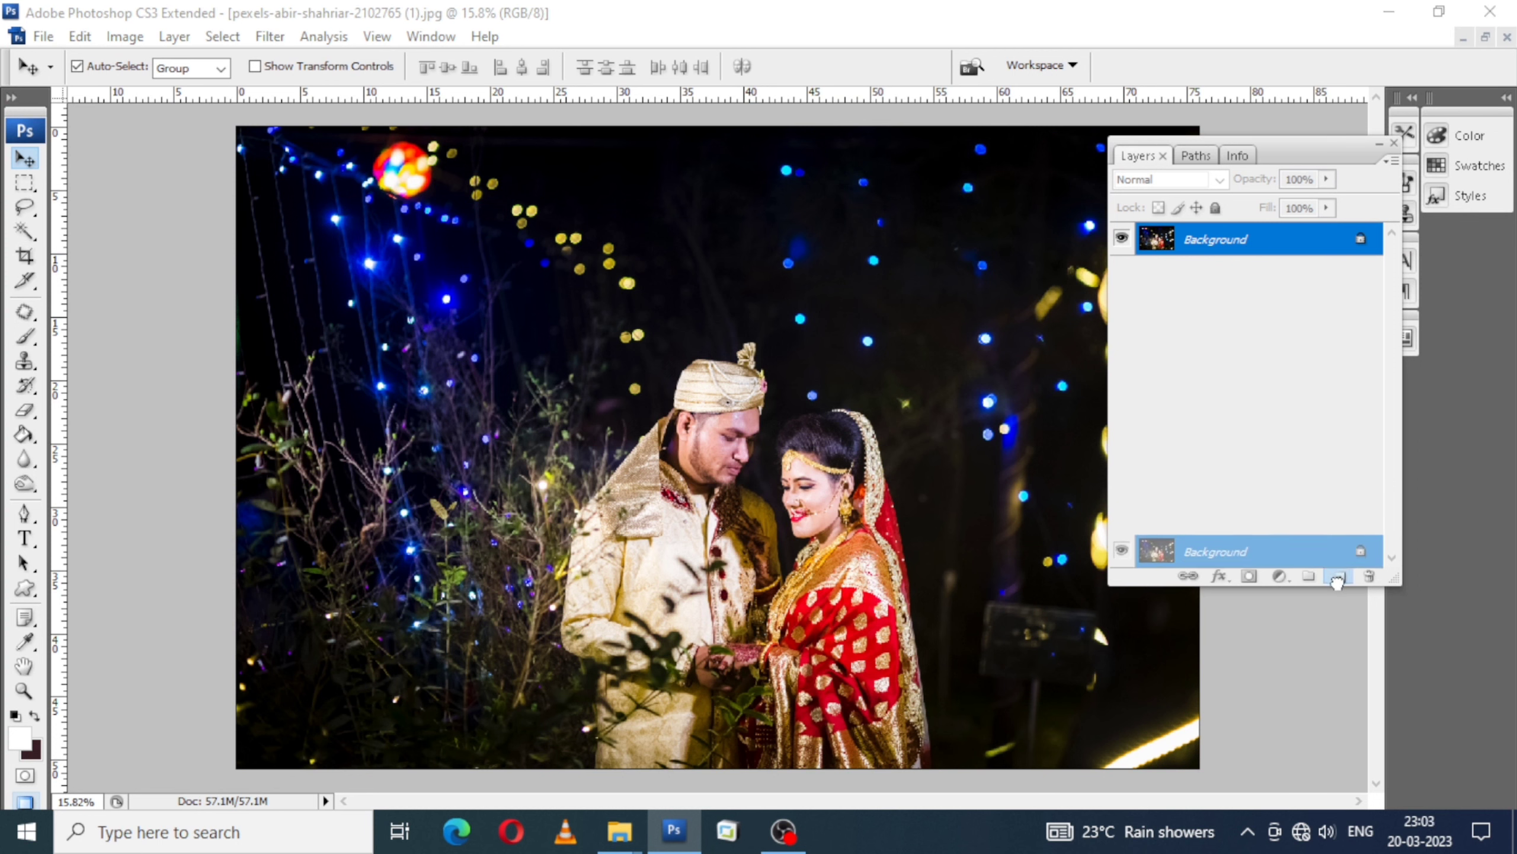
left_click_drag(1337, 580, 1338, 579)
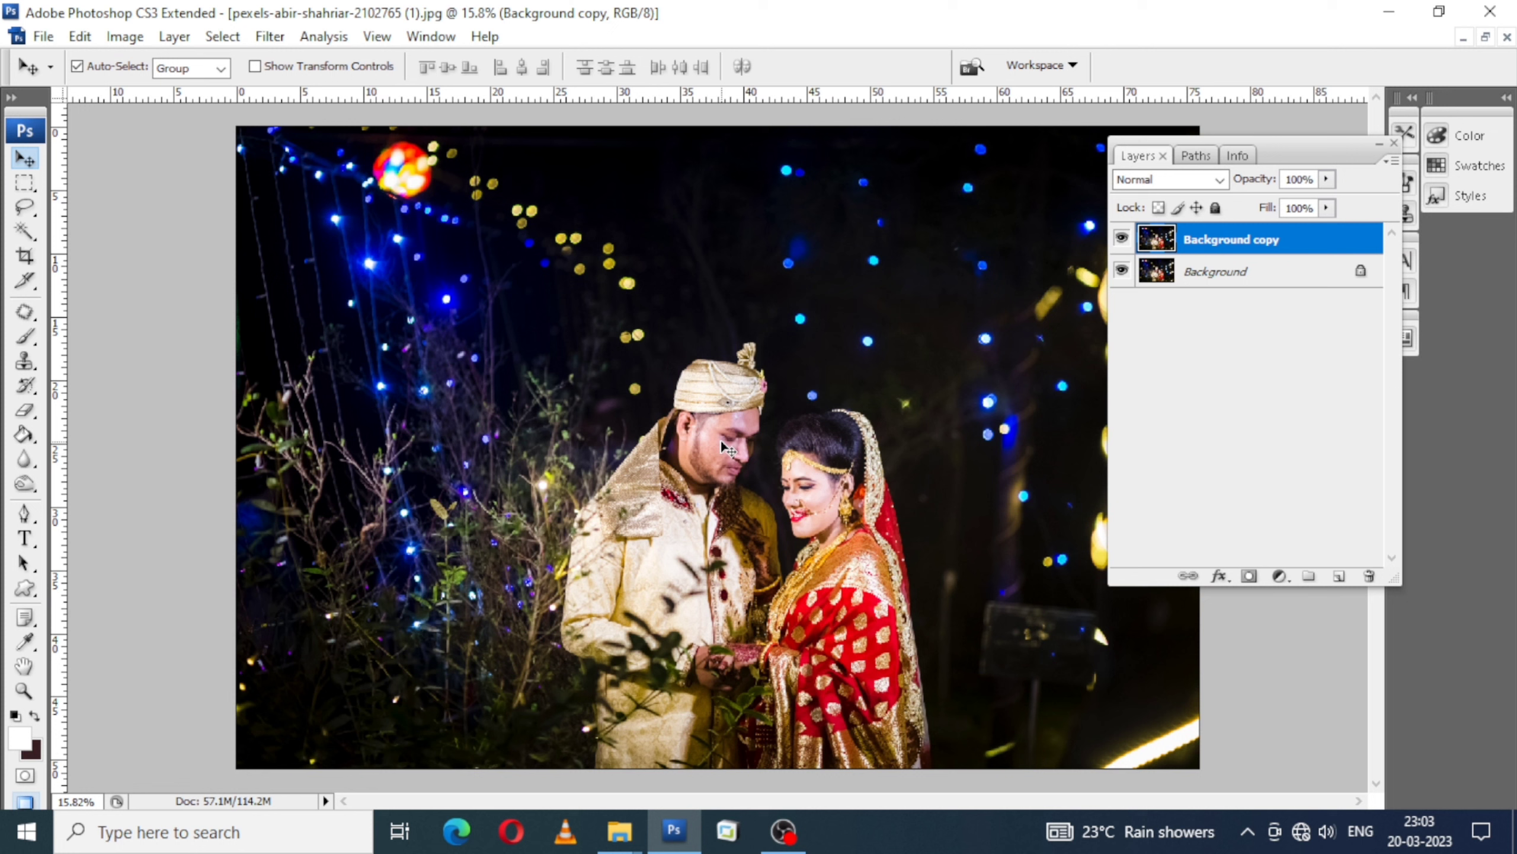
- Make a second Background copy and put Background copy into Free Transform
left_click_drag(1321, 285, 1339, 576)
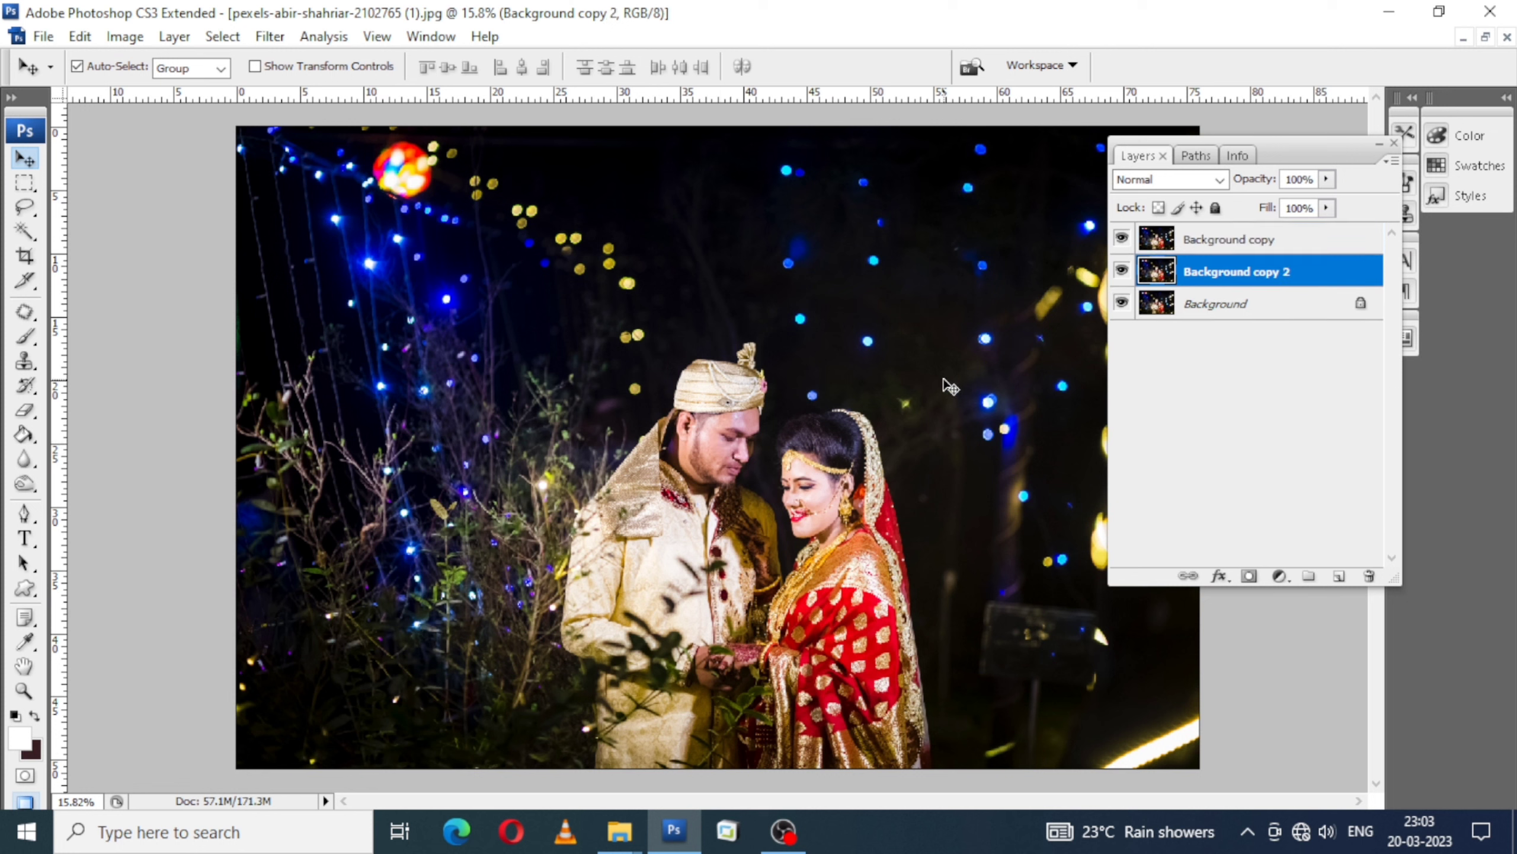
left_click(1254, 242)
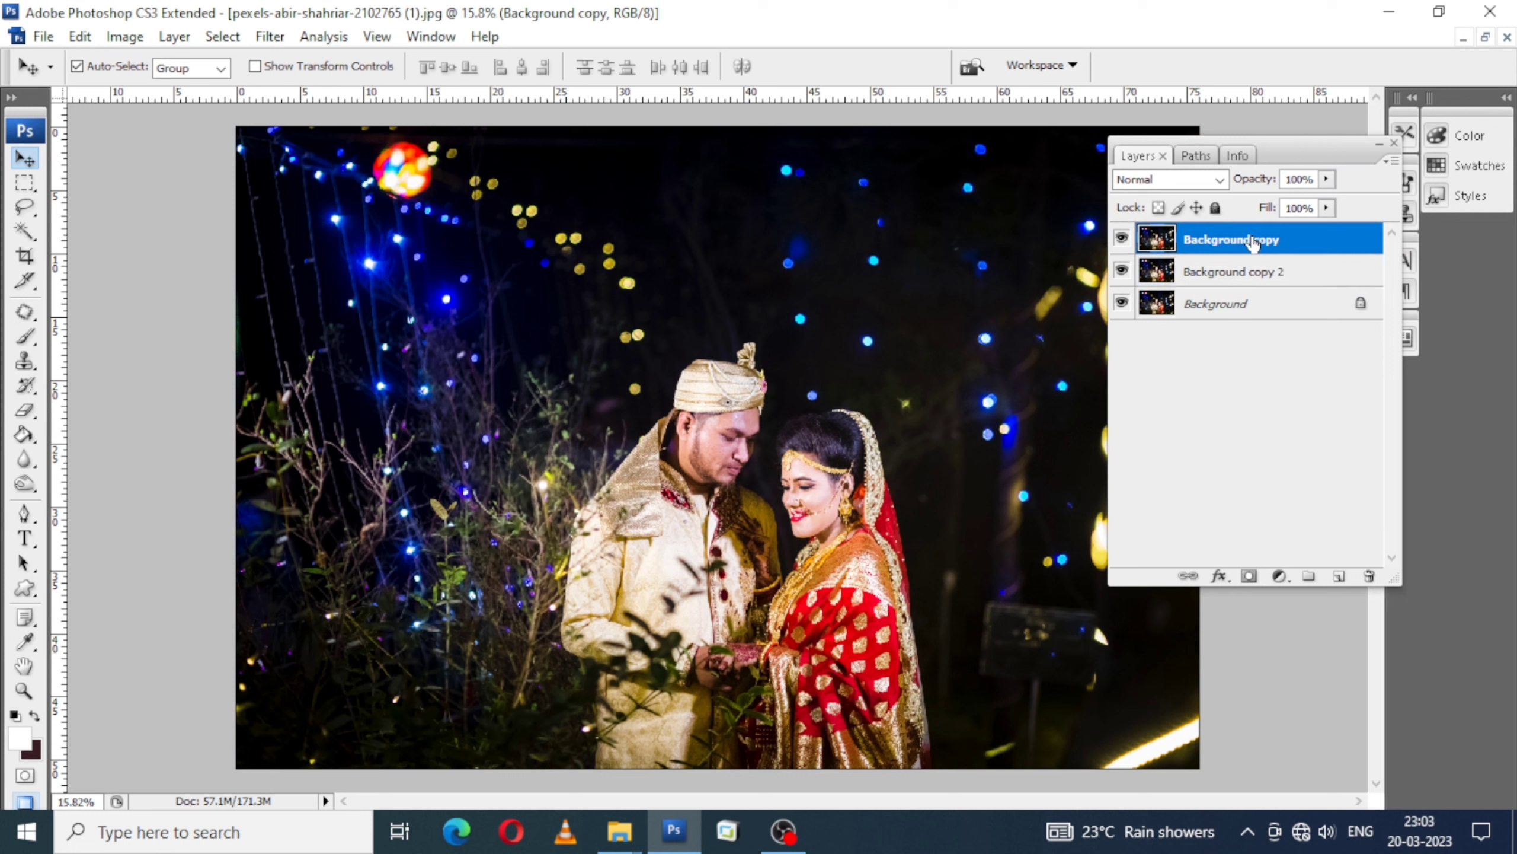
key("ctrl+t")
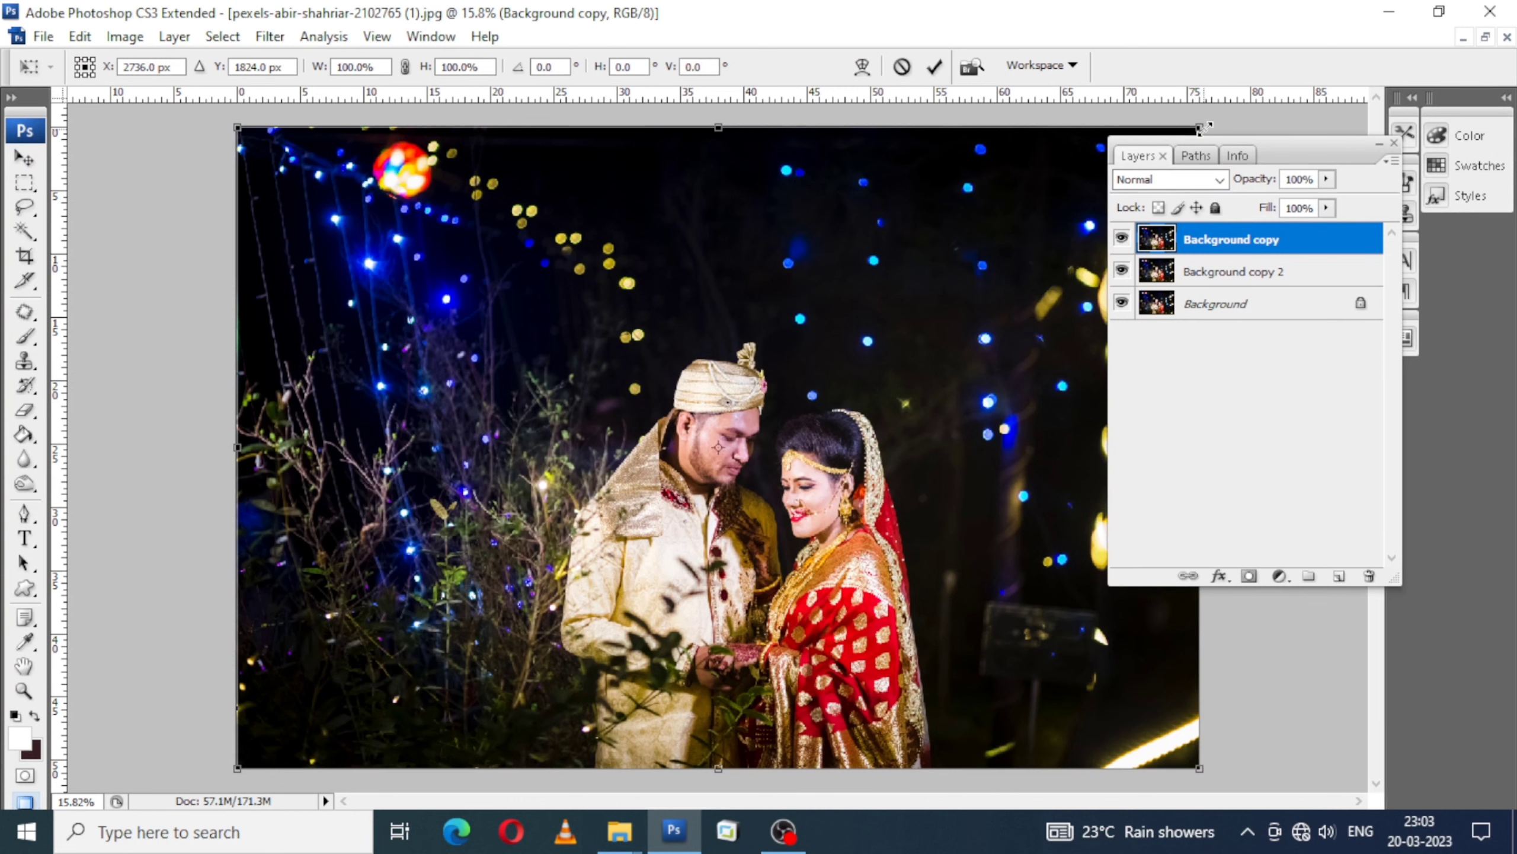
- Scale Background copy down to about 72.1%, reposition it as an inset, and commit
mouse_move(1201, 128)
left_mouse_down()
mouse_move(1104, 191)
mouse_move(1105, 258)
left_mouse_up()
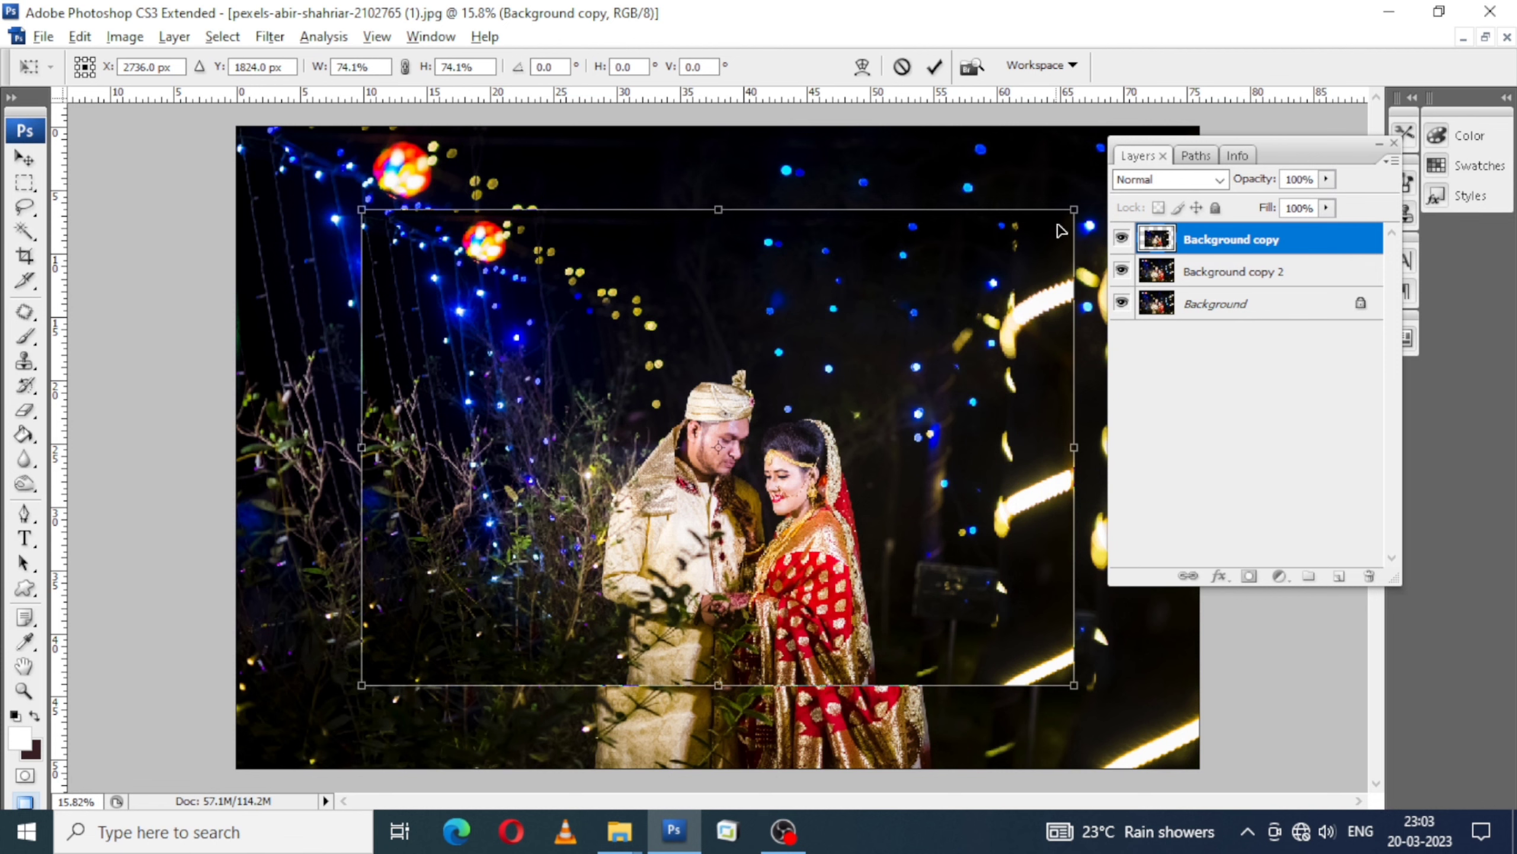
mouse_move(1061, 230)
left_mouse_down()
mouse_move(1080, 214)
mouse_move(1068, 223)
left_mouse_up()
left_click_drag(878, 523, 875, 546)
key("Return")
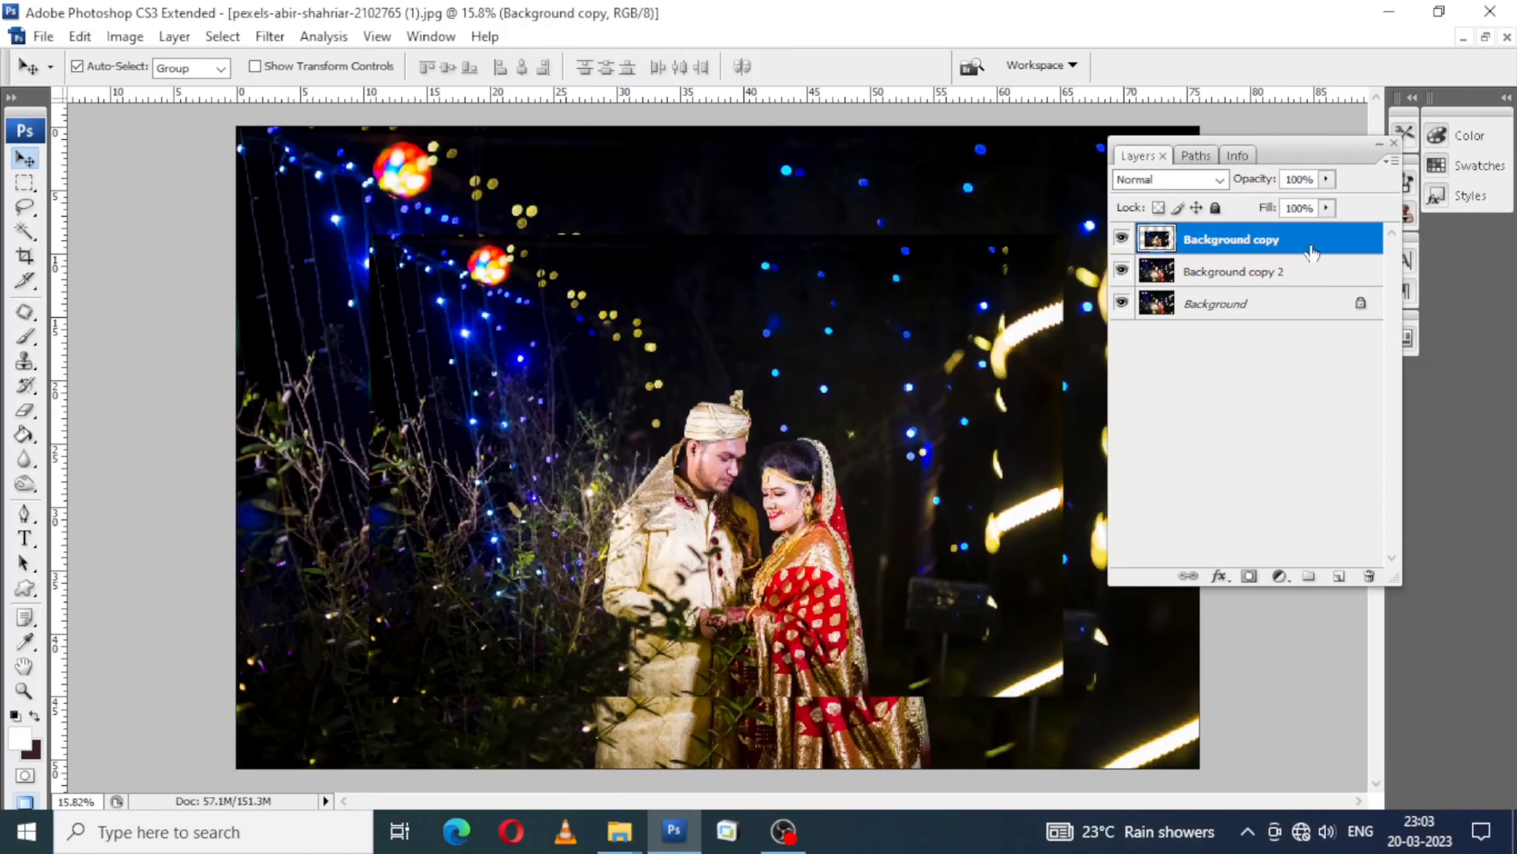
- Set Background copy's fill to 0%
left_click(1326, 208)
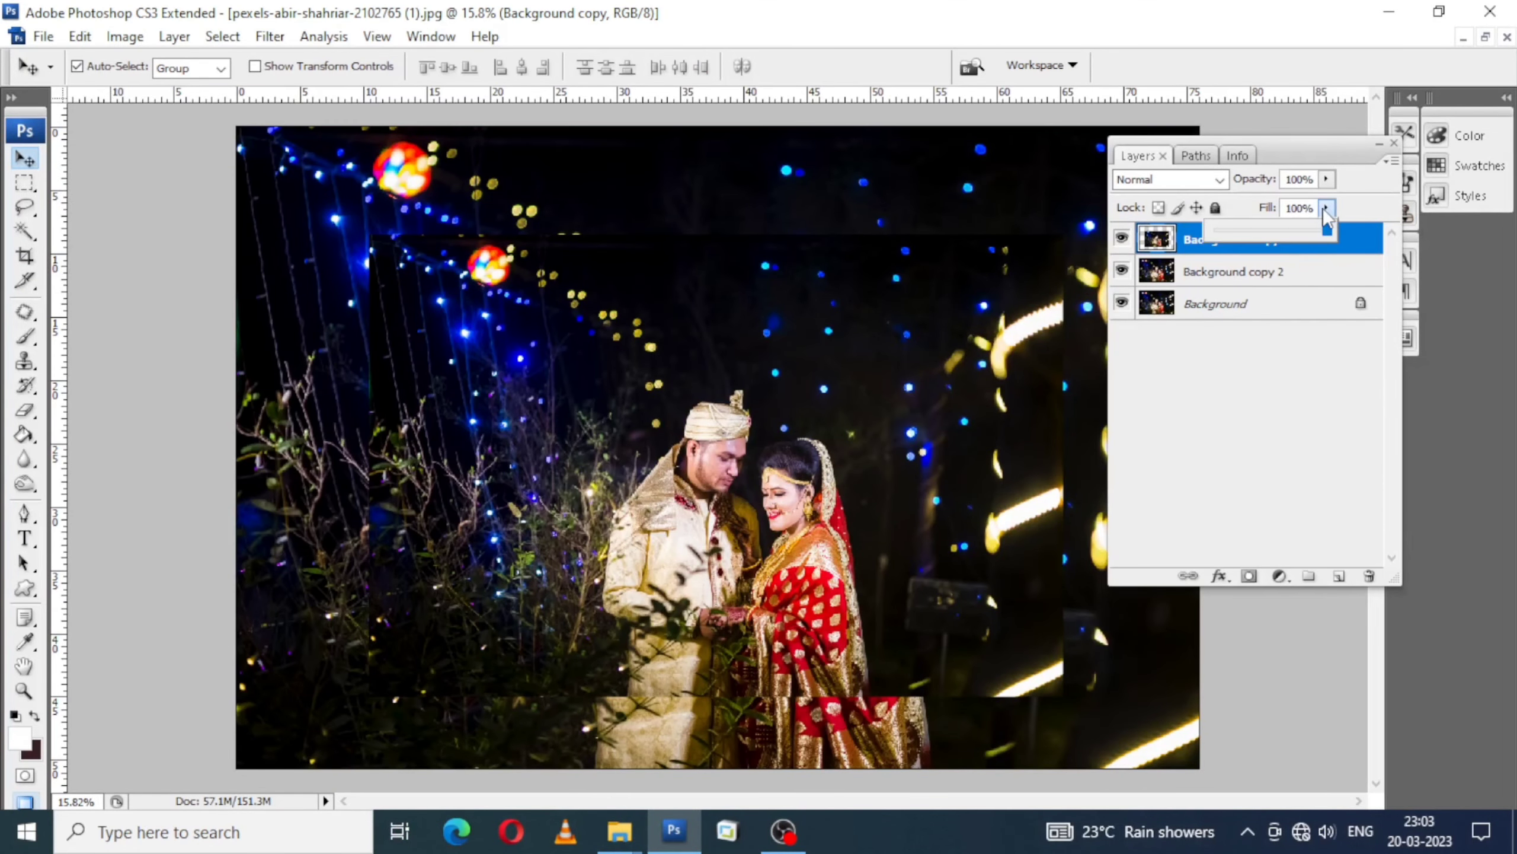
left_click(1265, 231)
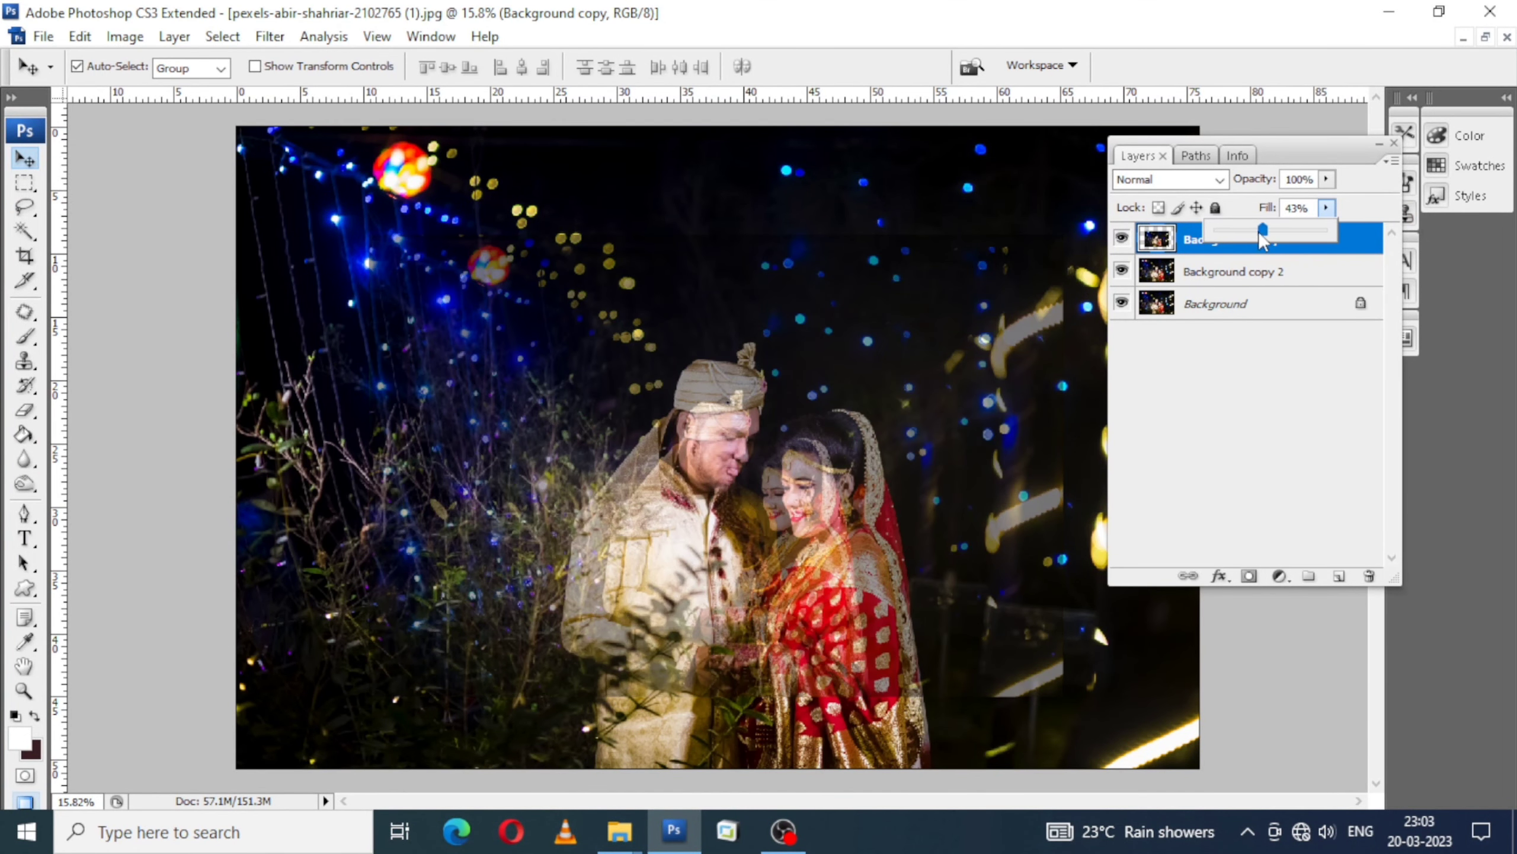
left_click_drag(1260, 234, 1224, 237)
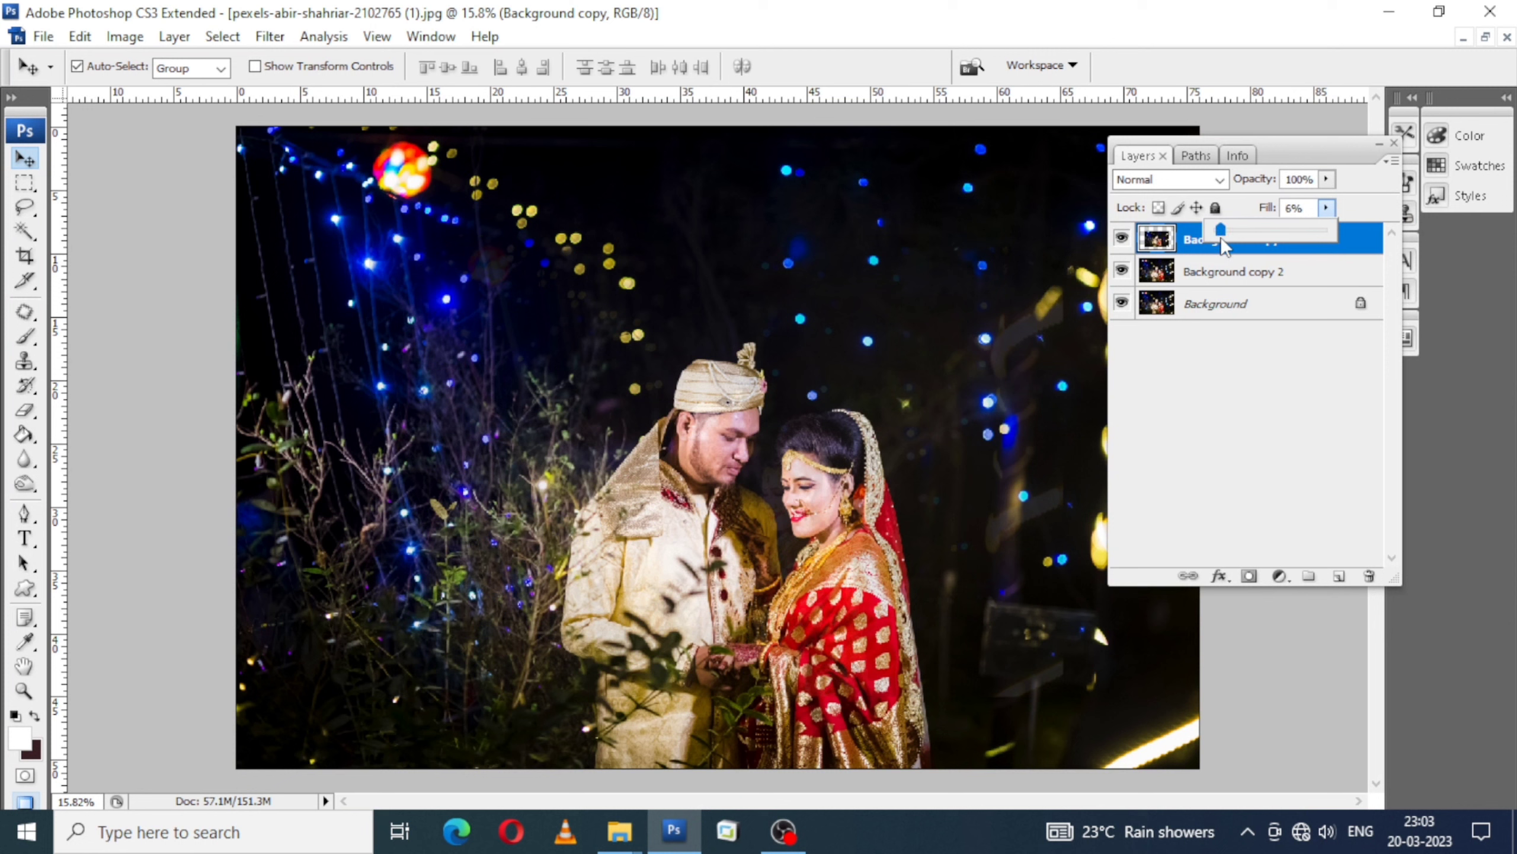
left_click_drag(1221, 239, 1217, 240)
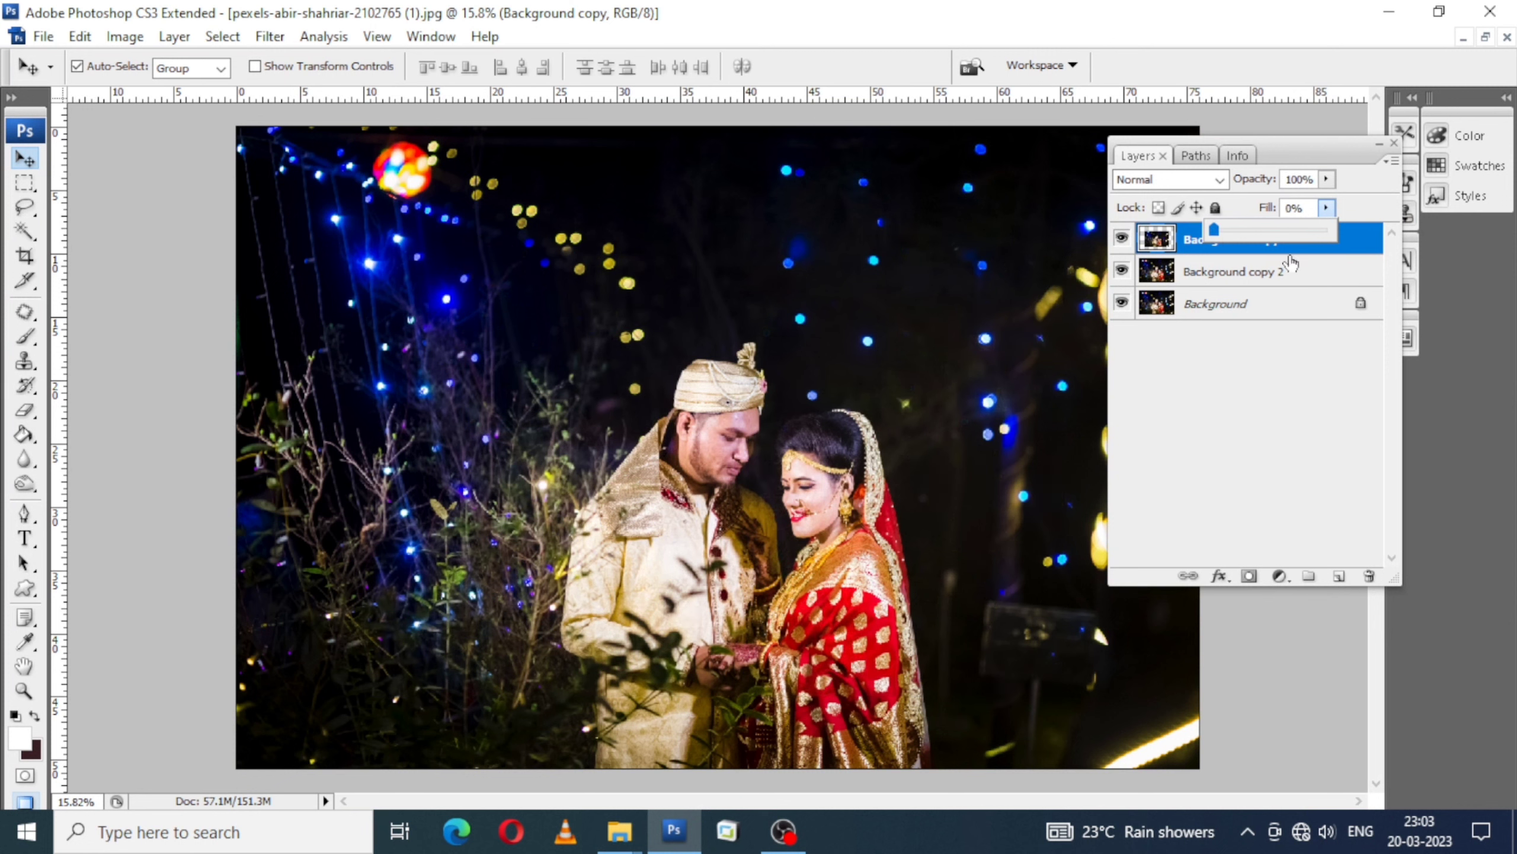
left_click(1346, 257)
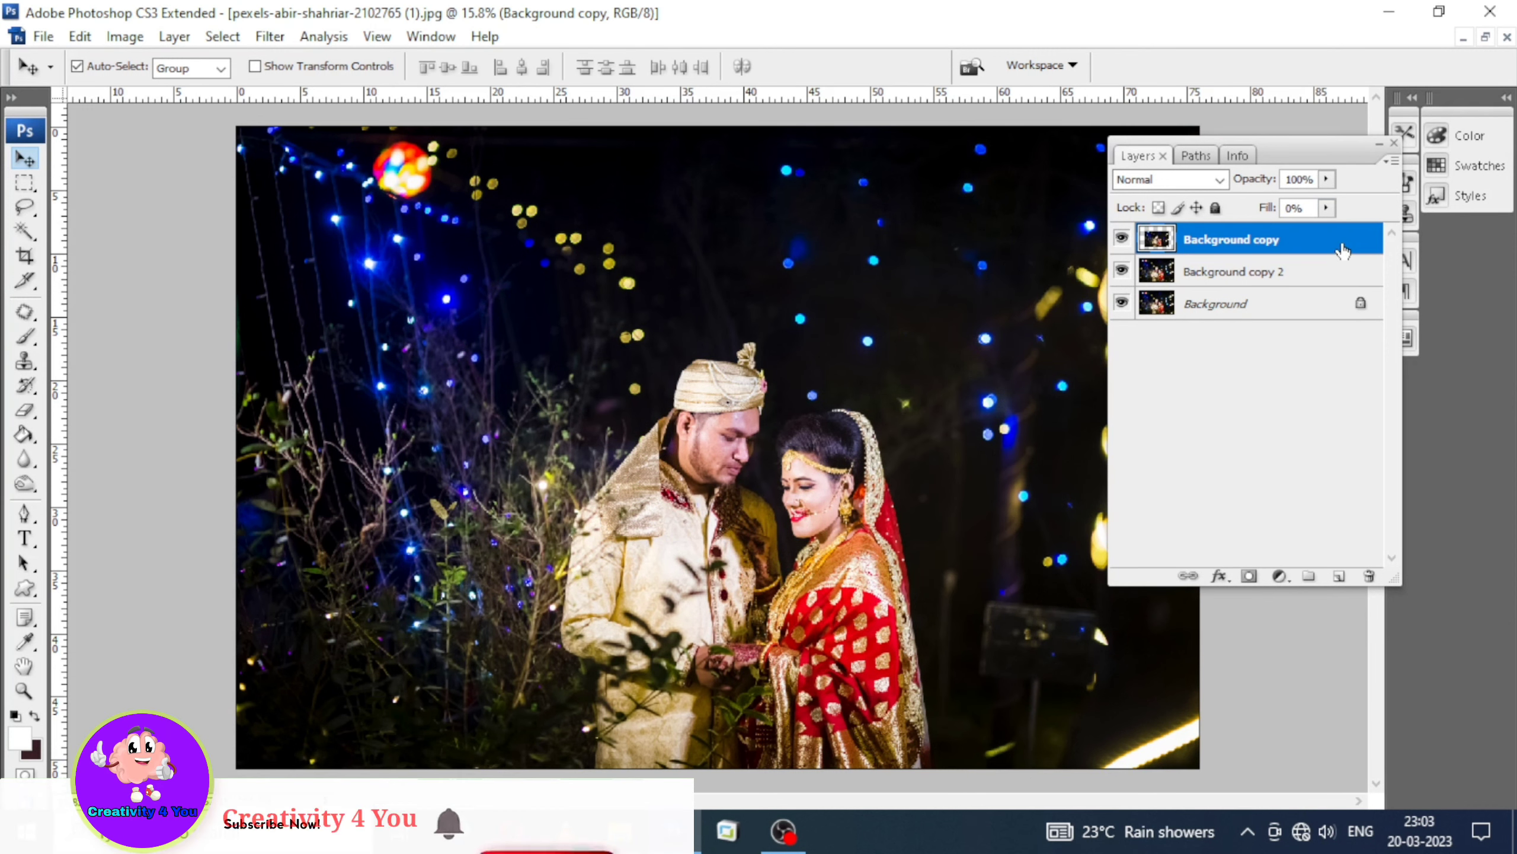
- Add a white Stroke effect in Background copy's Layer Style
double_click(1343, 247)
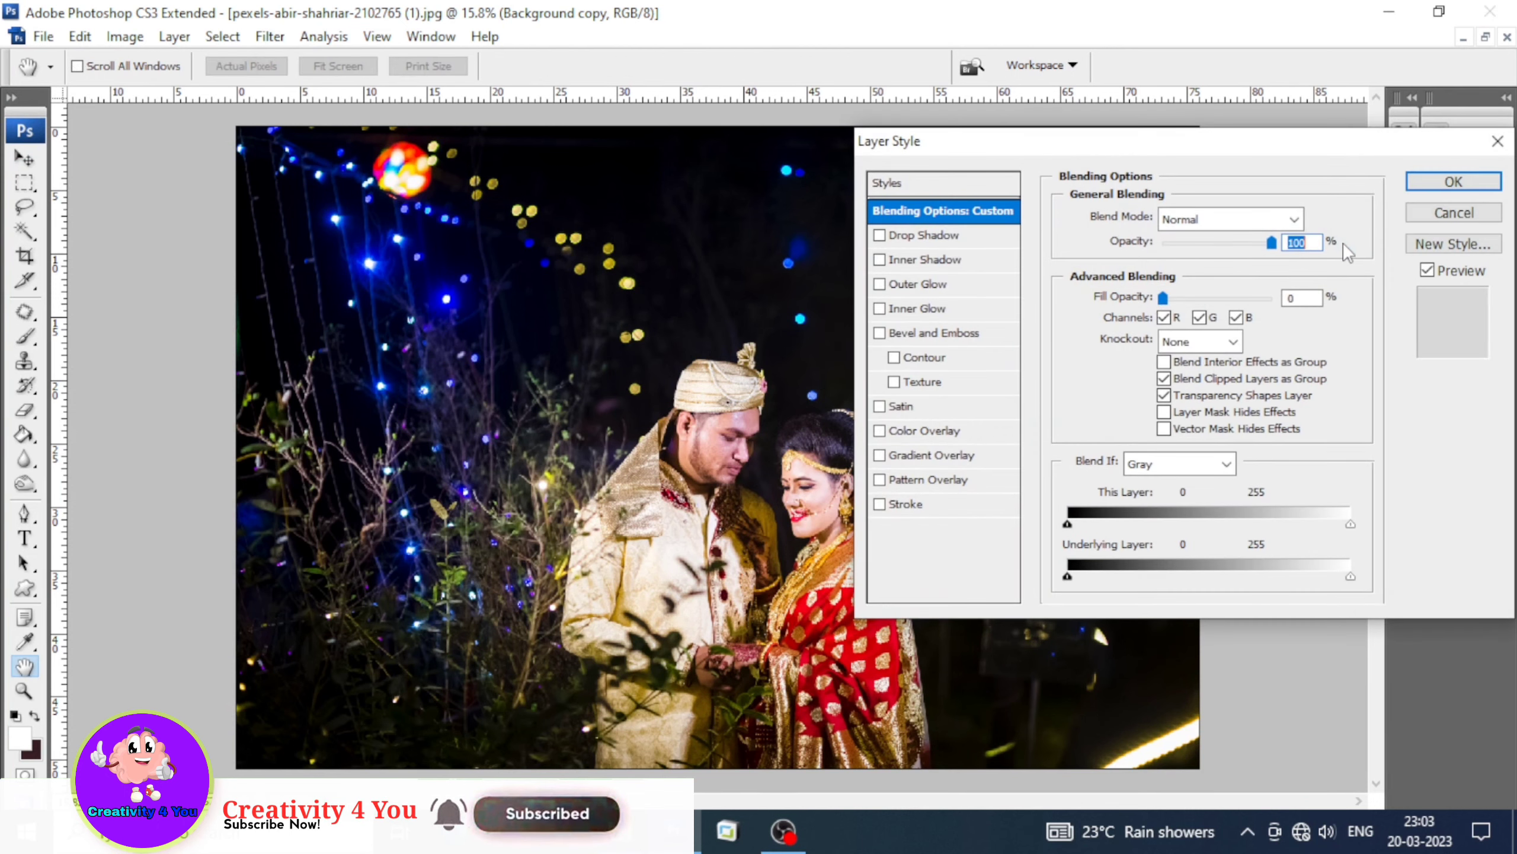
mouse_move(1258, 144)
left_mouse_down()
mouse_move(1074, 367)
mouse_move(973, 223)
left_mouse_up()
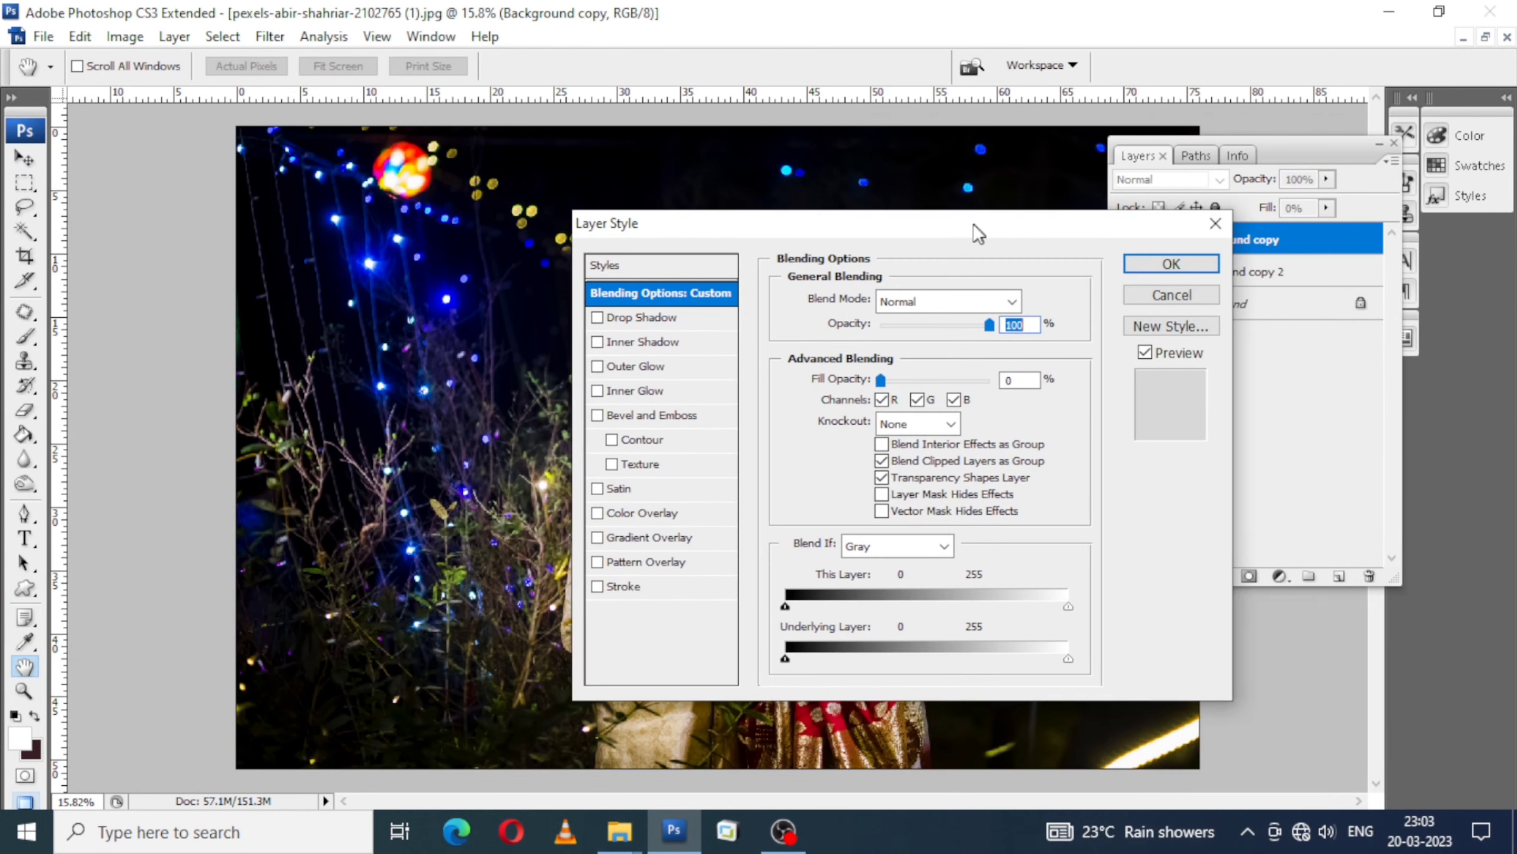
left_click(645, 585)
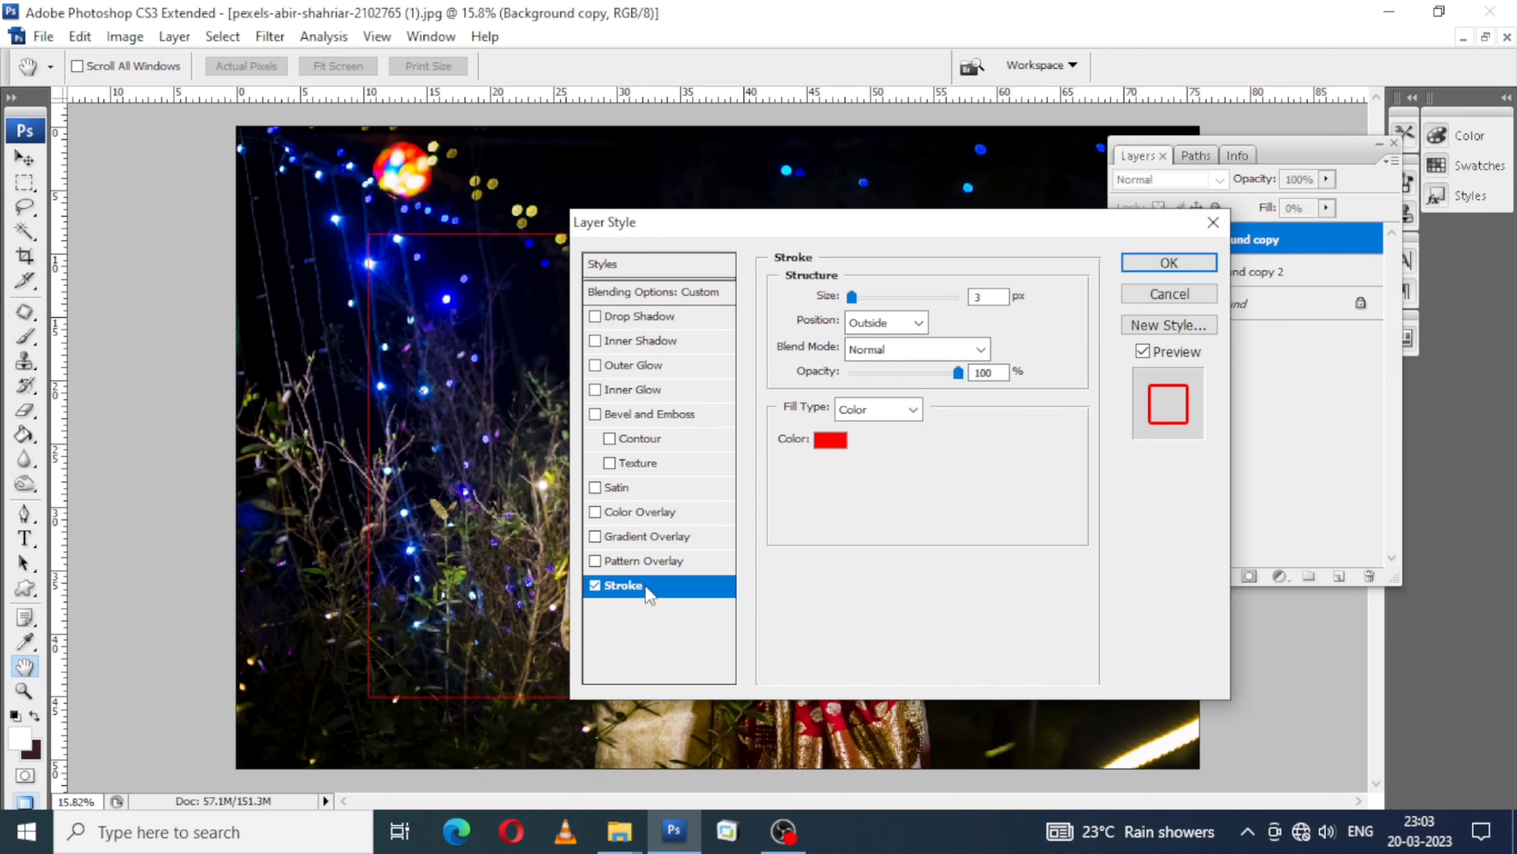
left_click(830, 440)
left_click(837, 436)
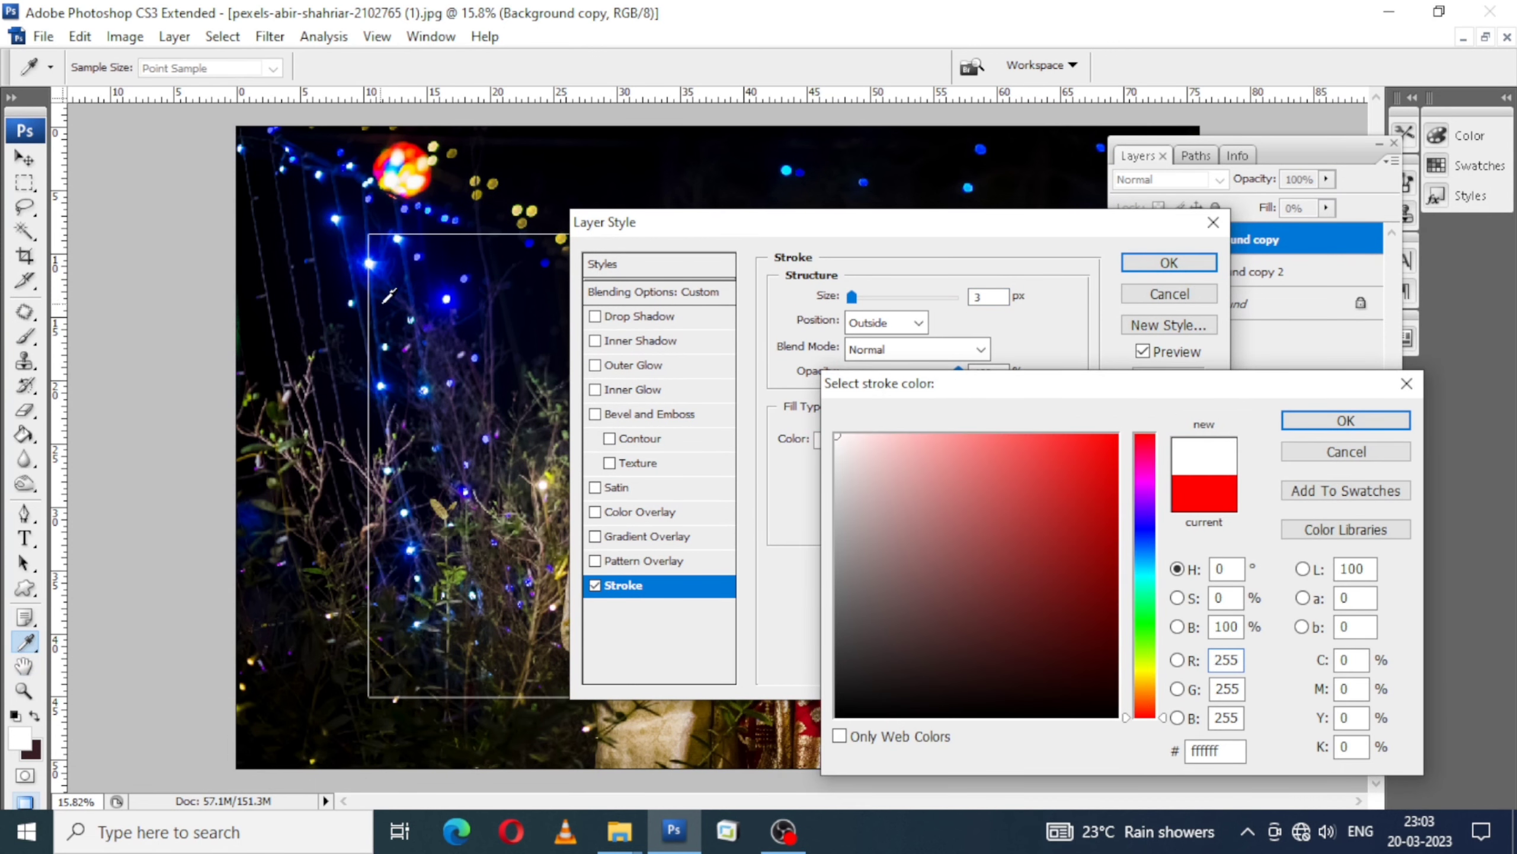
left_click(1309, 420)
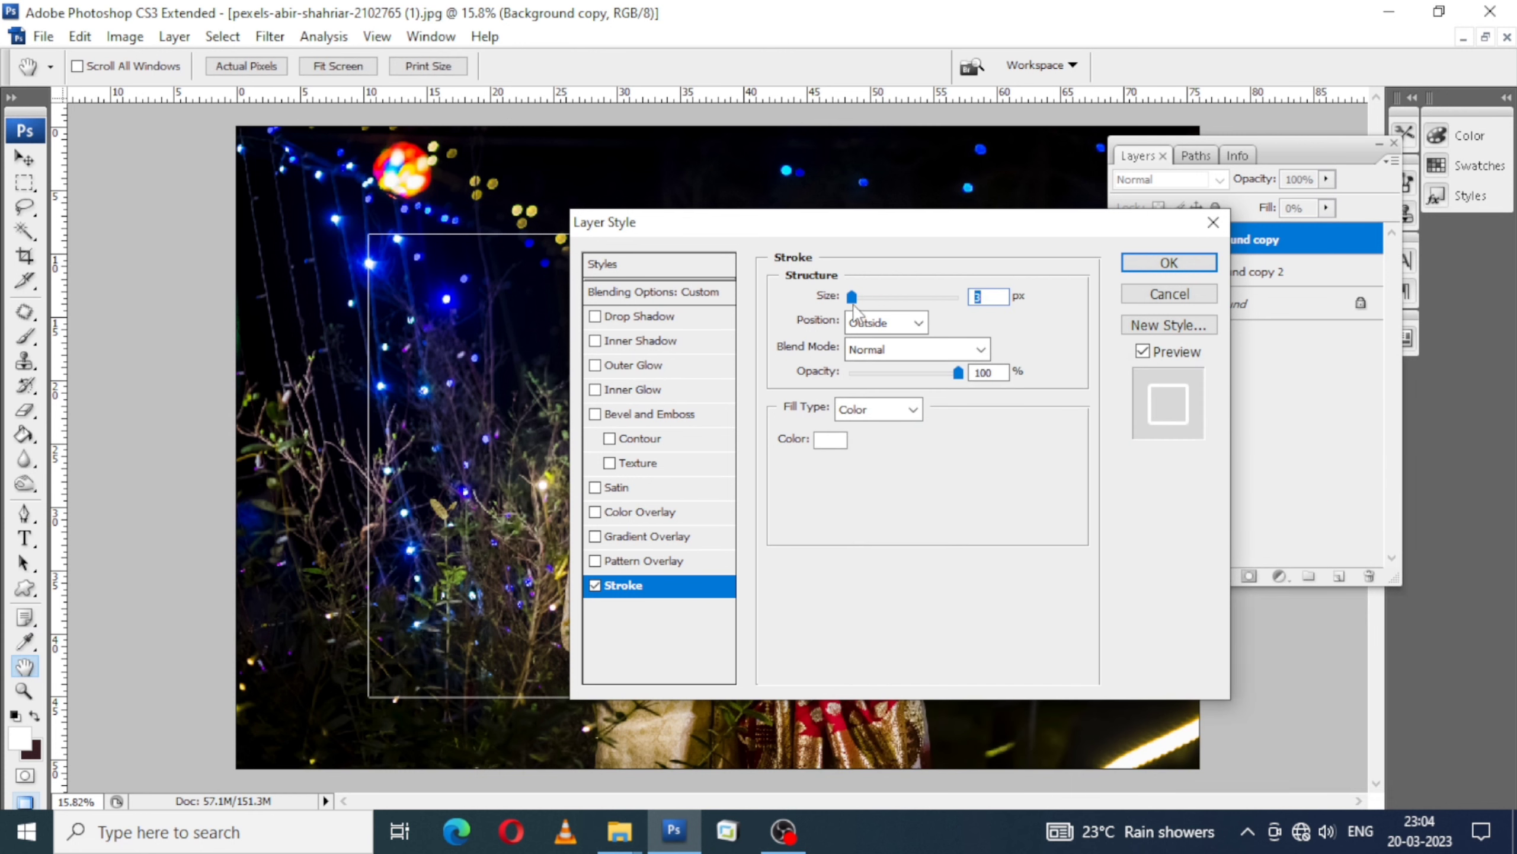
- Set the stroke size to about 10 px and apply the layer style
left_click(863, 299)
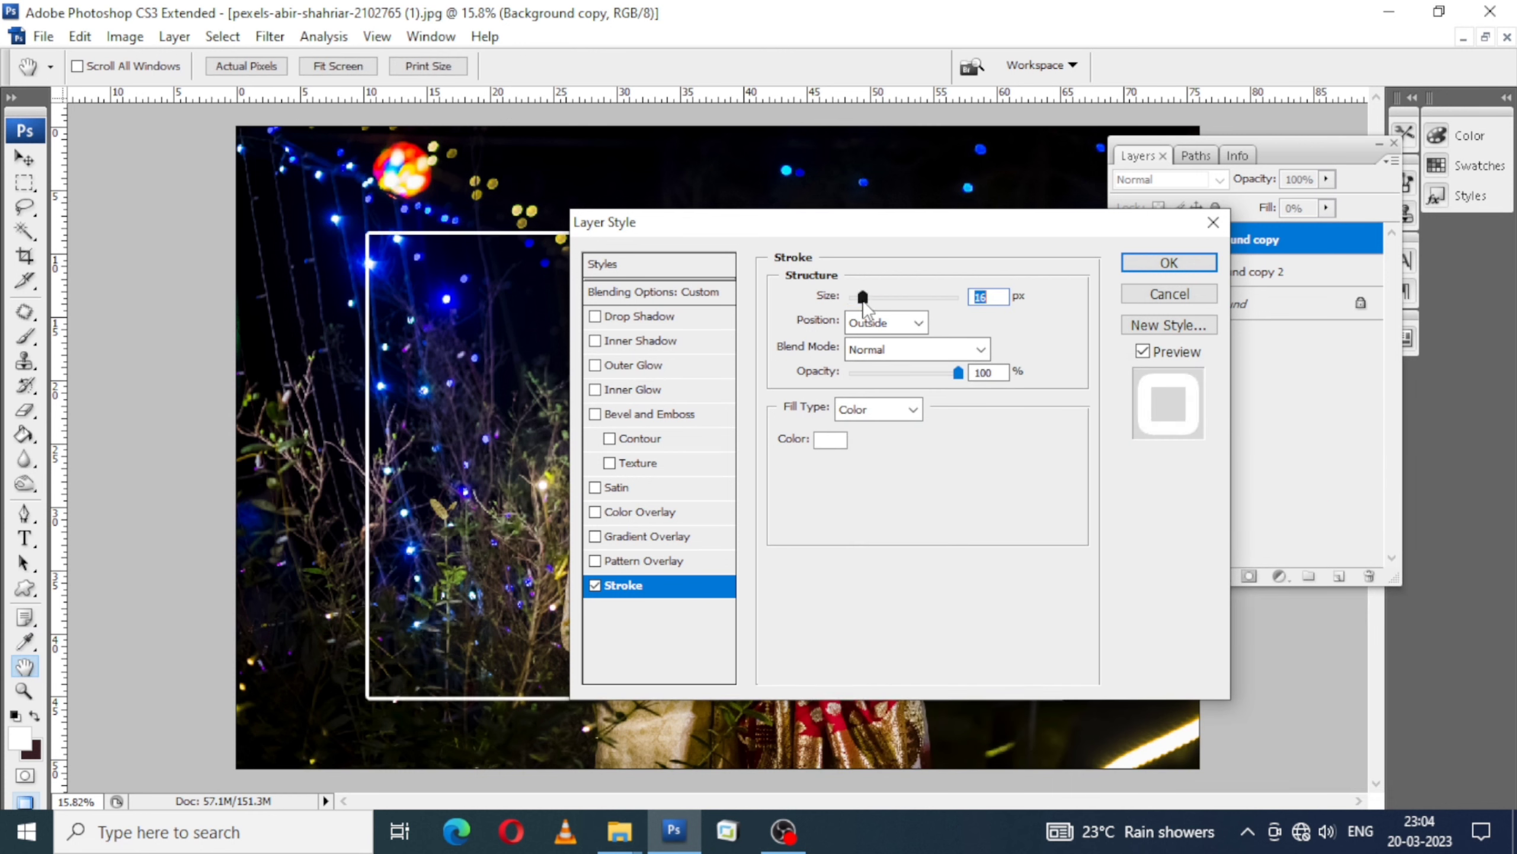
key("Down")
key("Down")
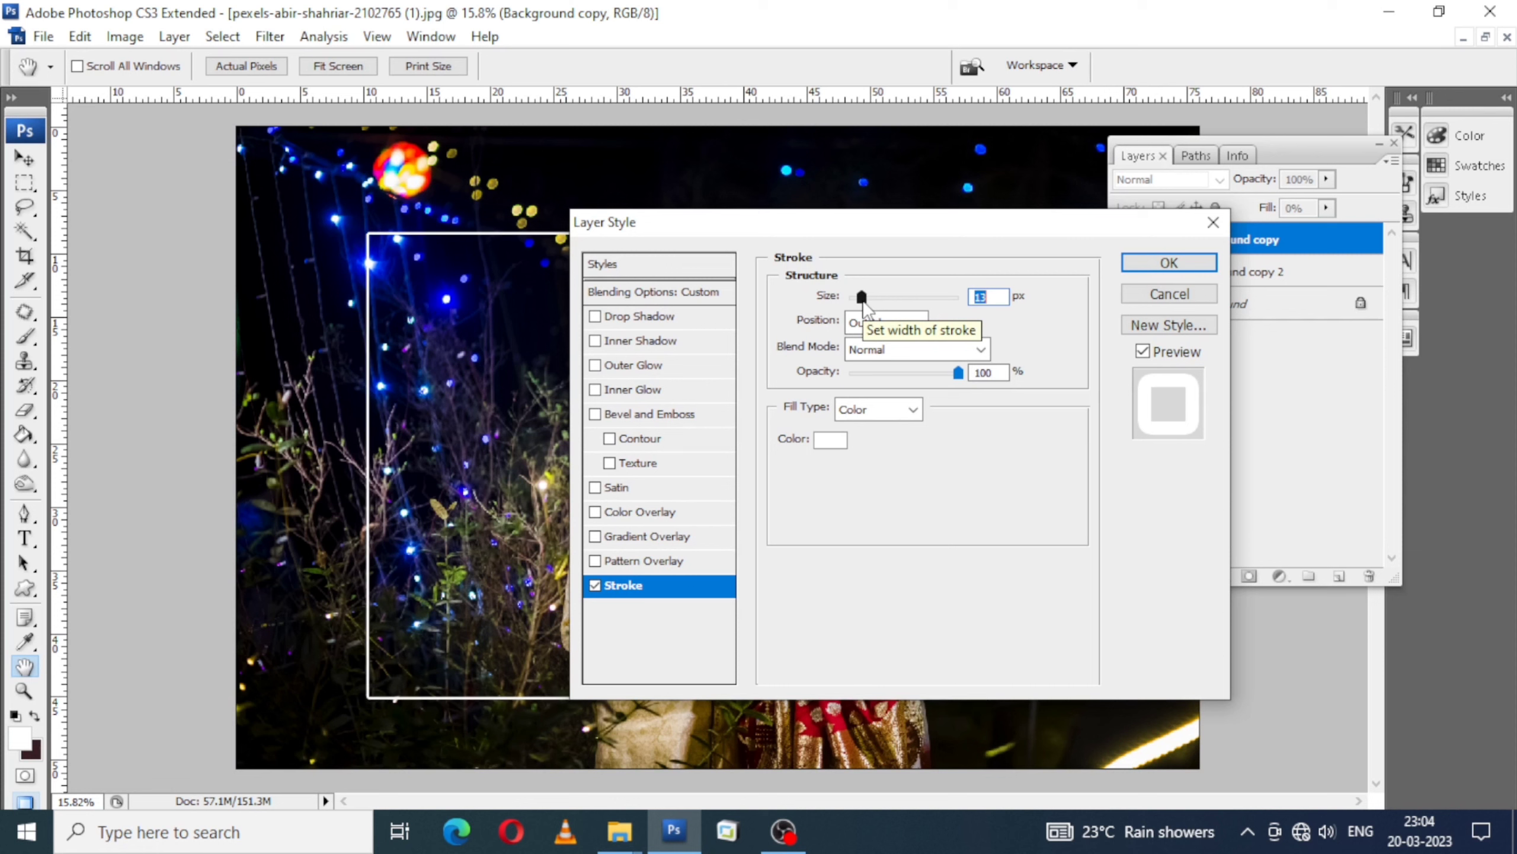
key("Down")
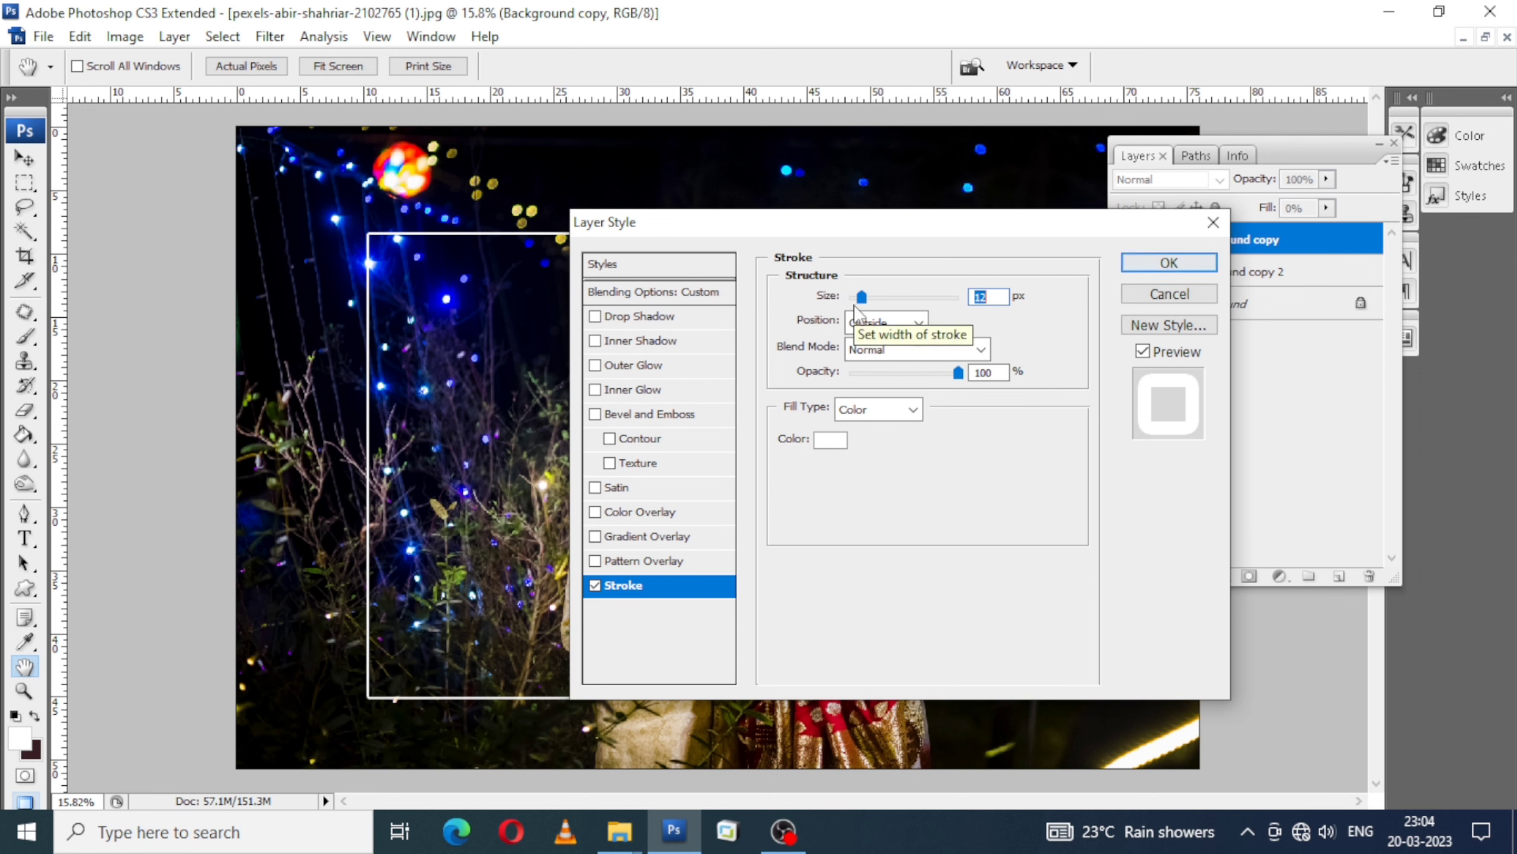
key("Down")
key("Down")
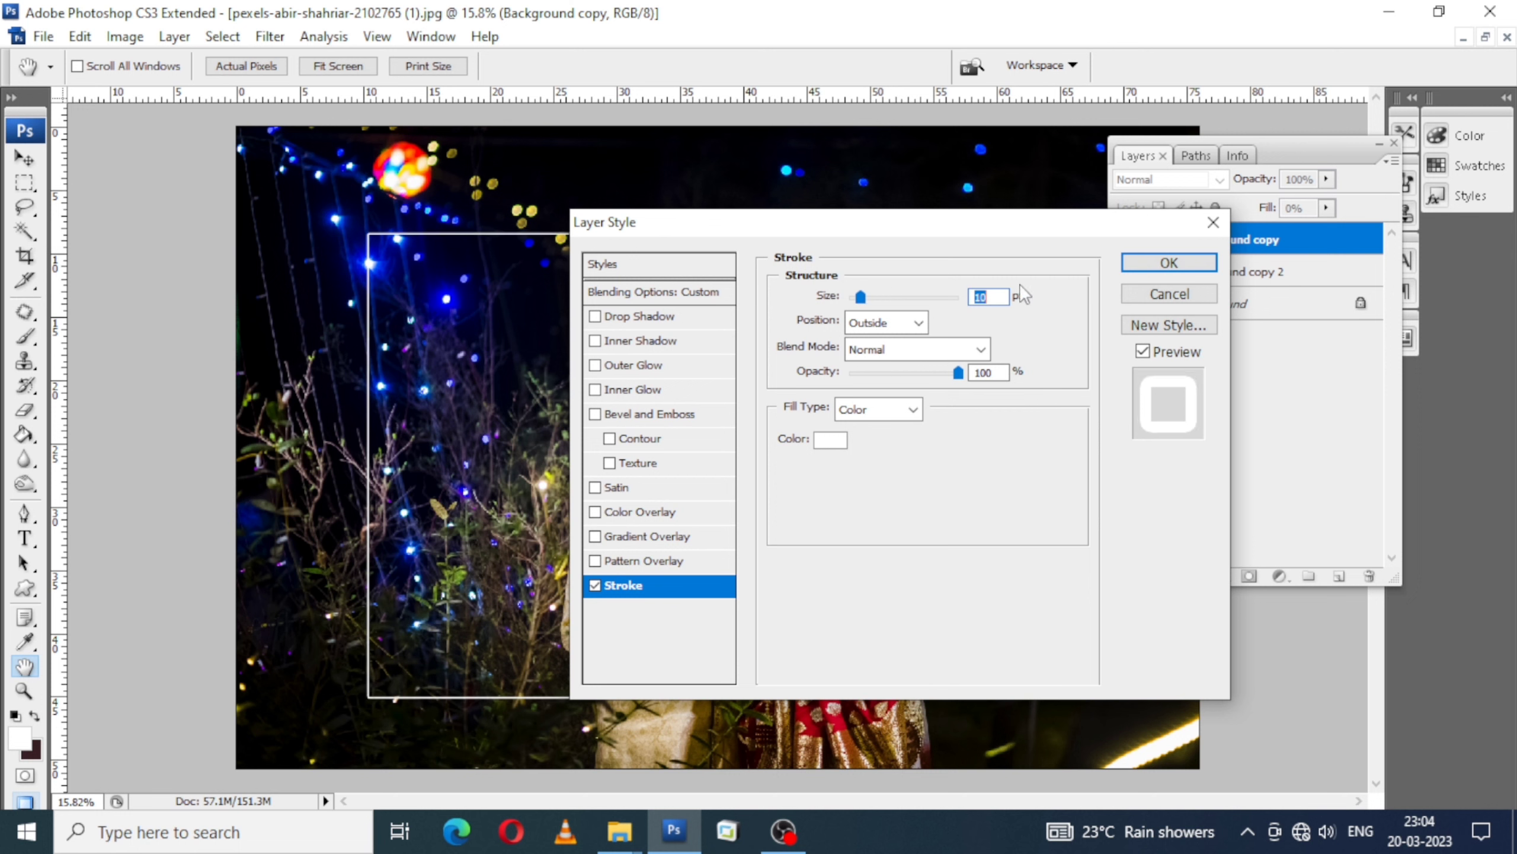
left_click(1185, 263)
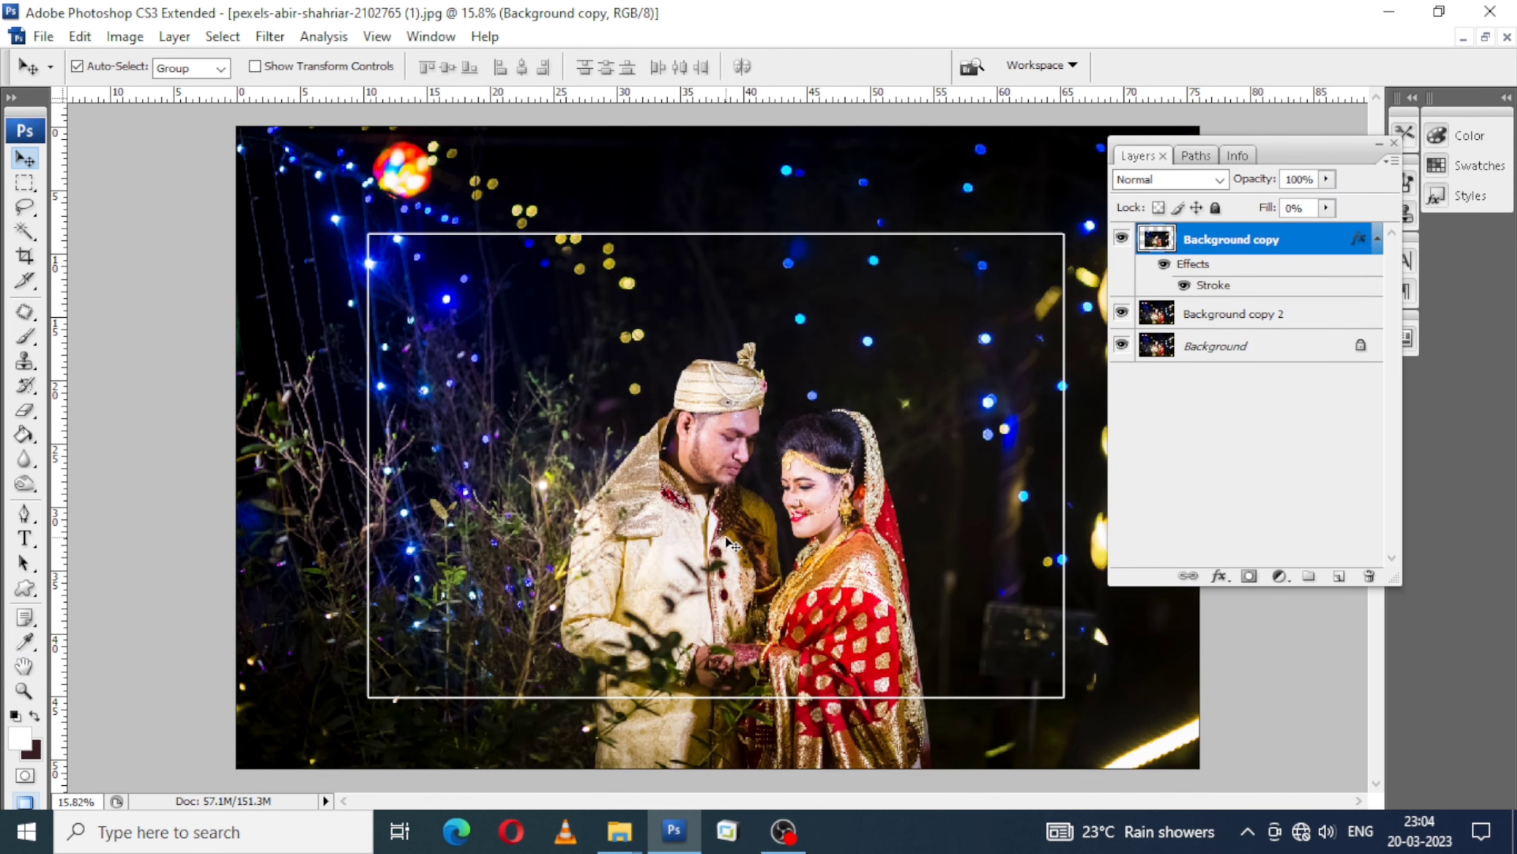
- Nudge the white frame, then duplicate it and shrink the copy to about 90%
left_click_drag(913, 486, 905, 491)
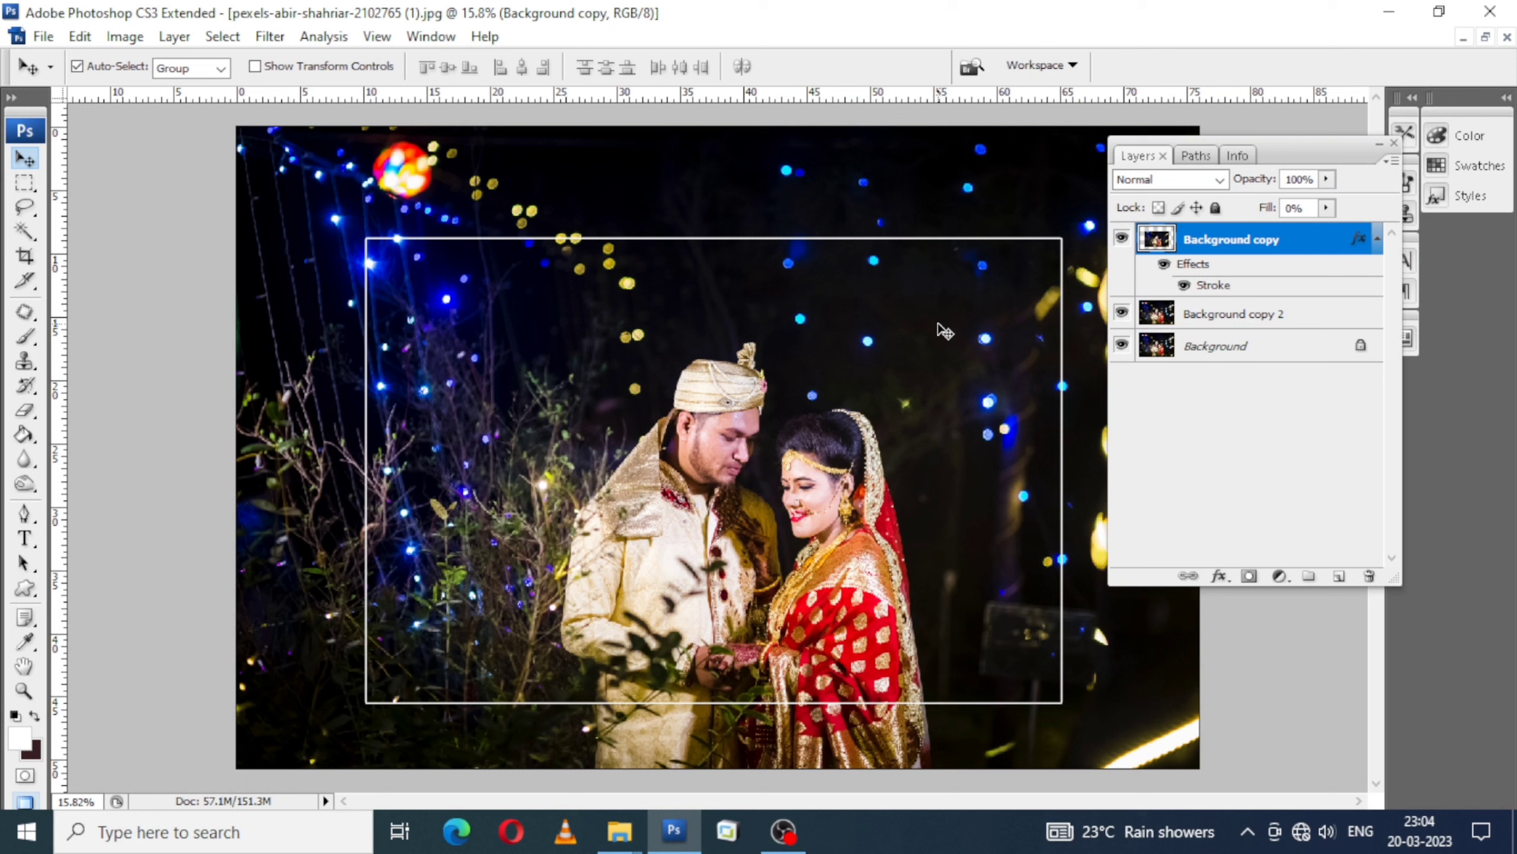
key("ctrl+j")
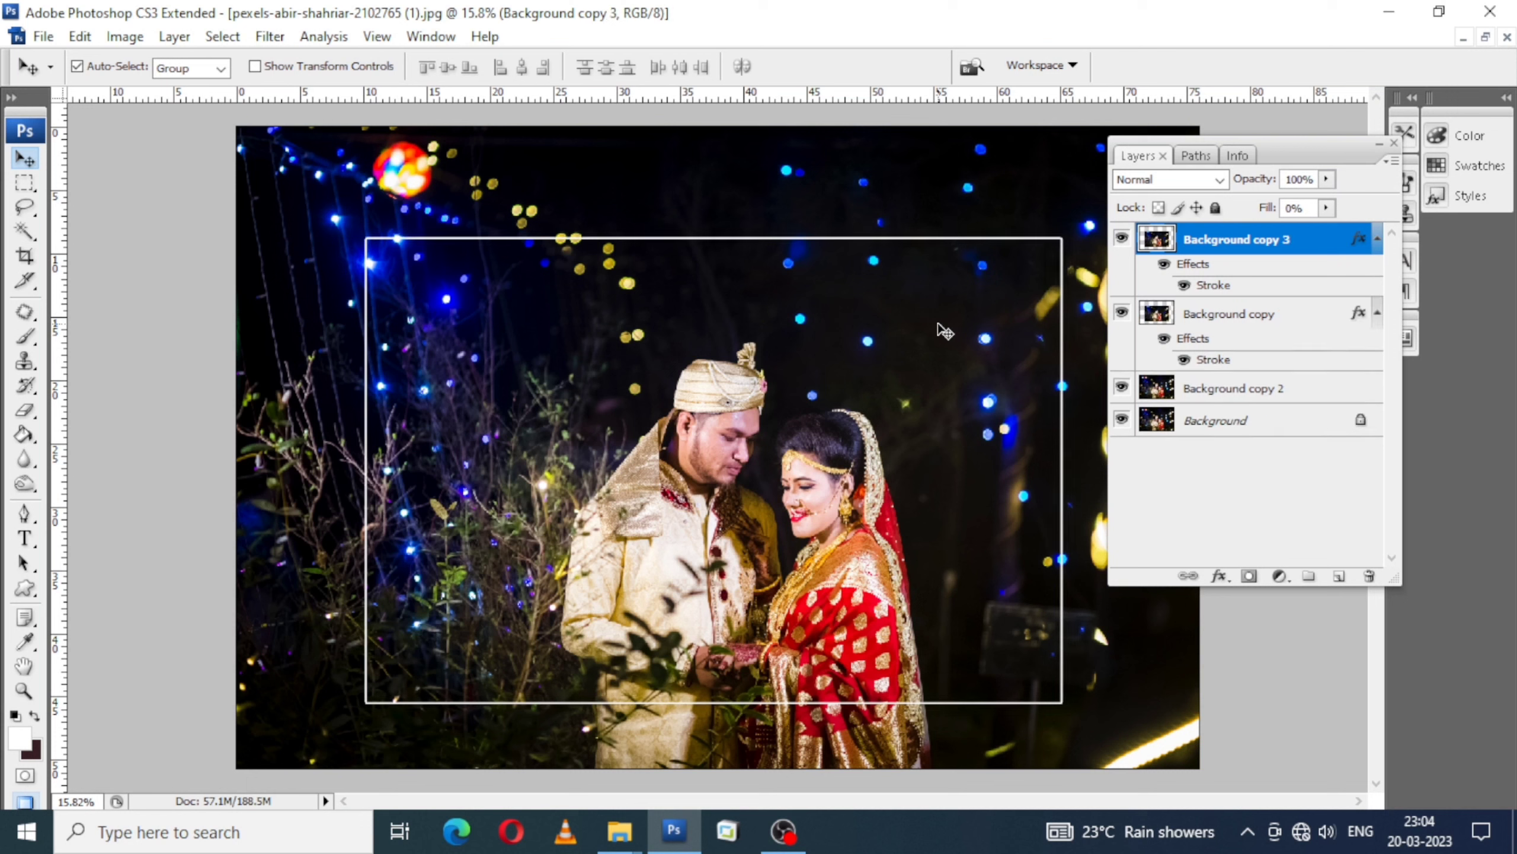
key("ctrl+t")
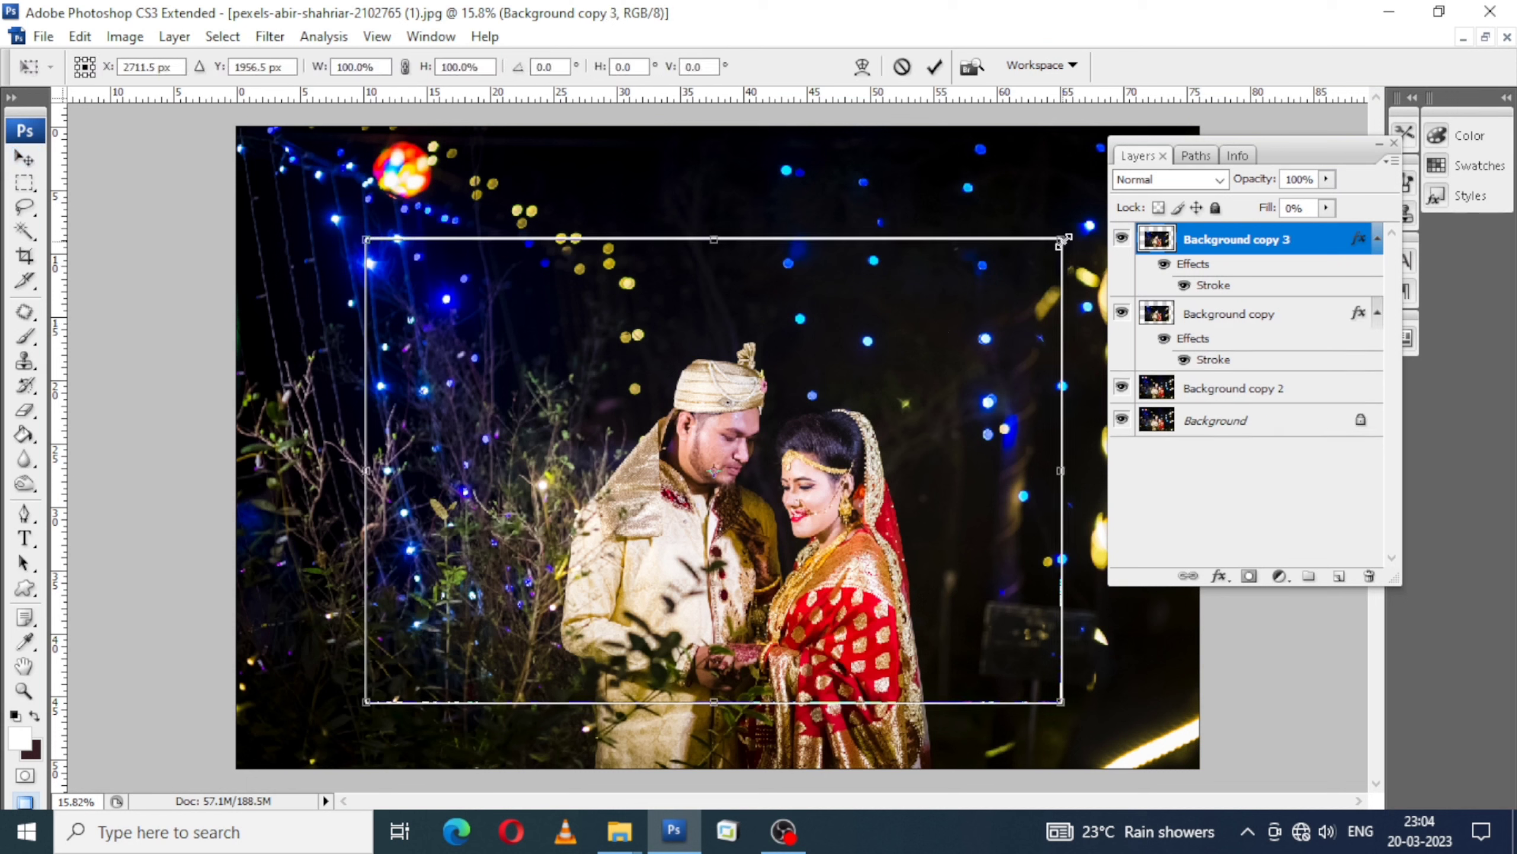
left_click_drag(1063, 239, 1037, 276)
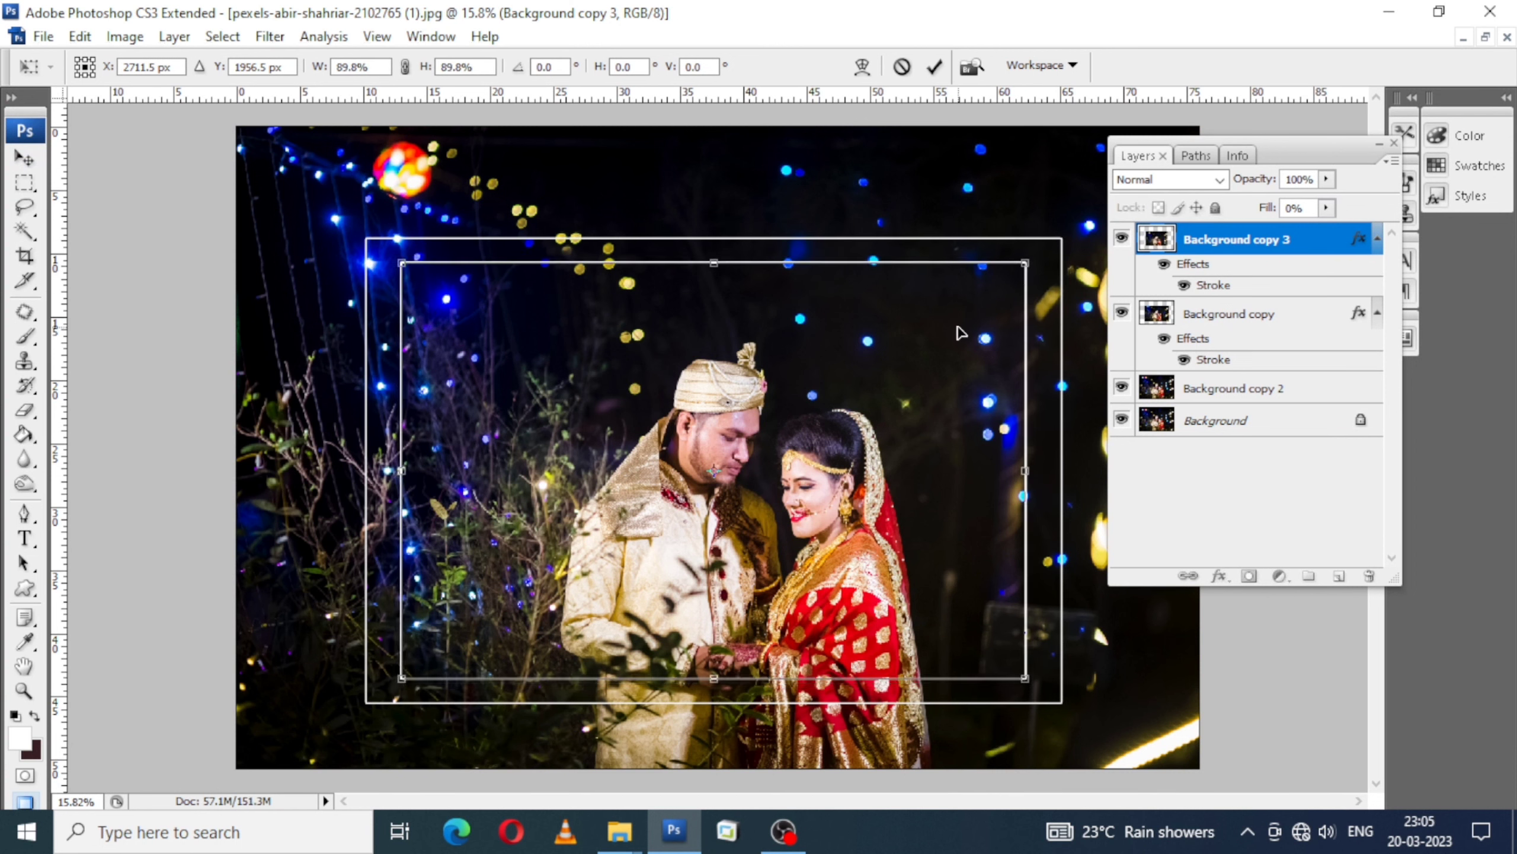
key("Return")
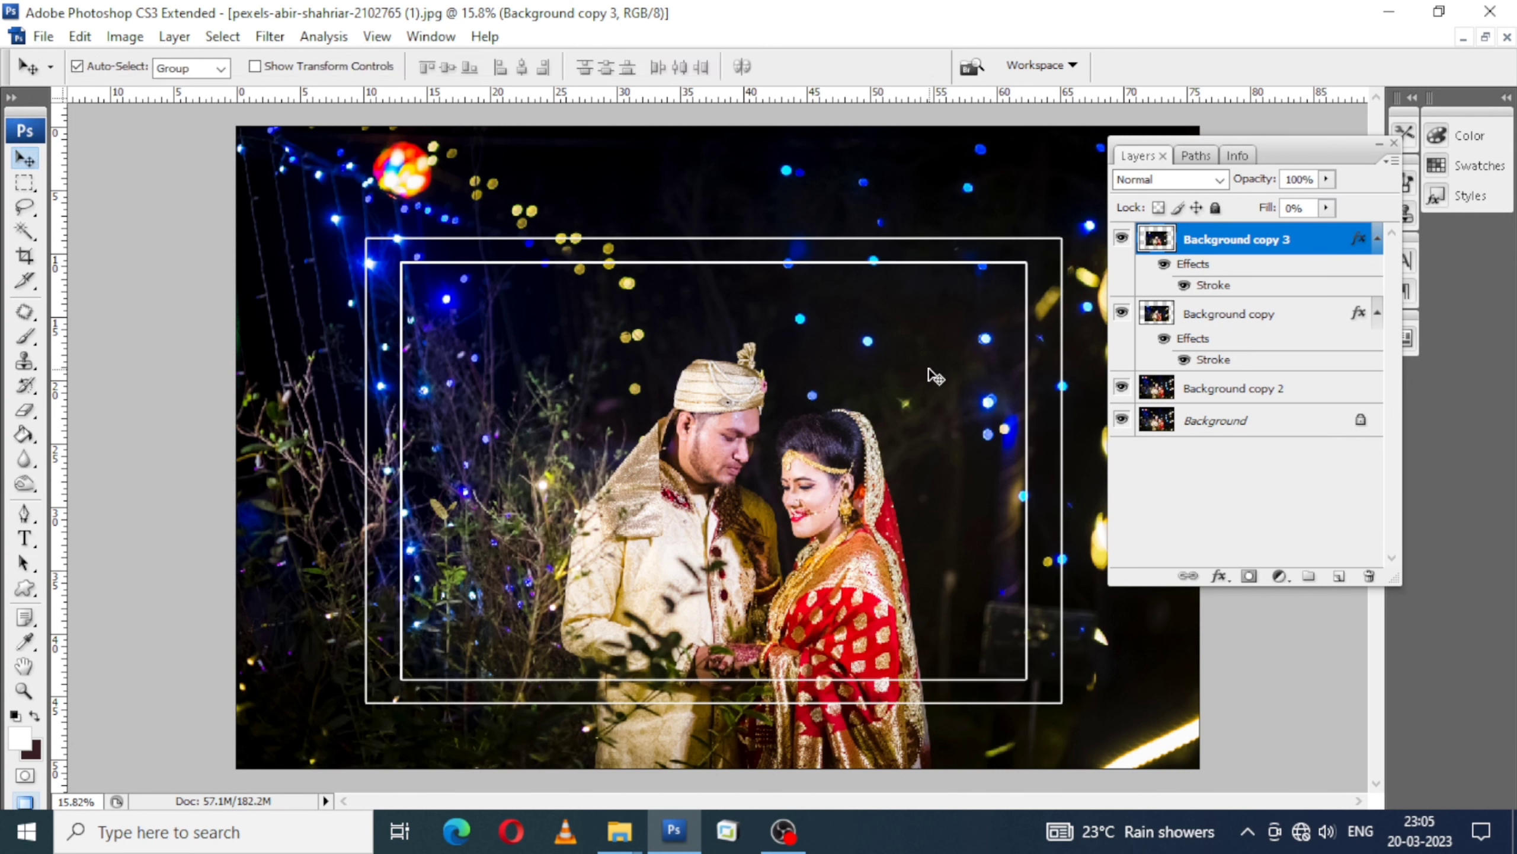
- Duplicate the inner frame again and shrink it to 90.8% for a third frame
key("ctrl+j")
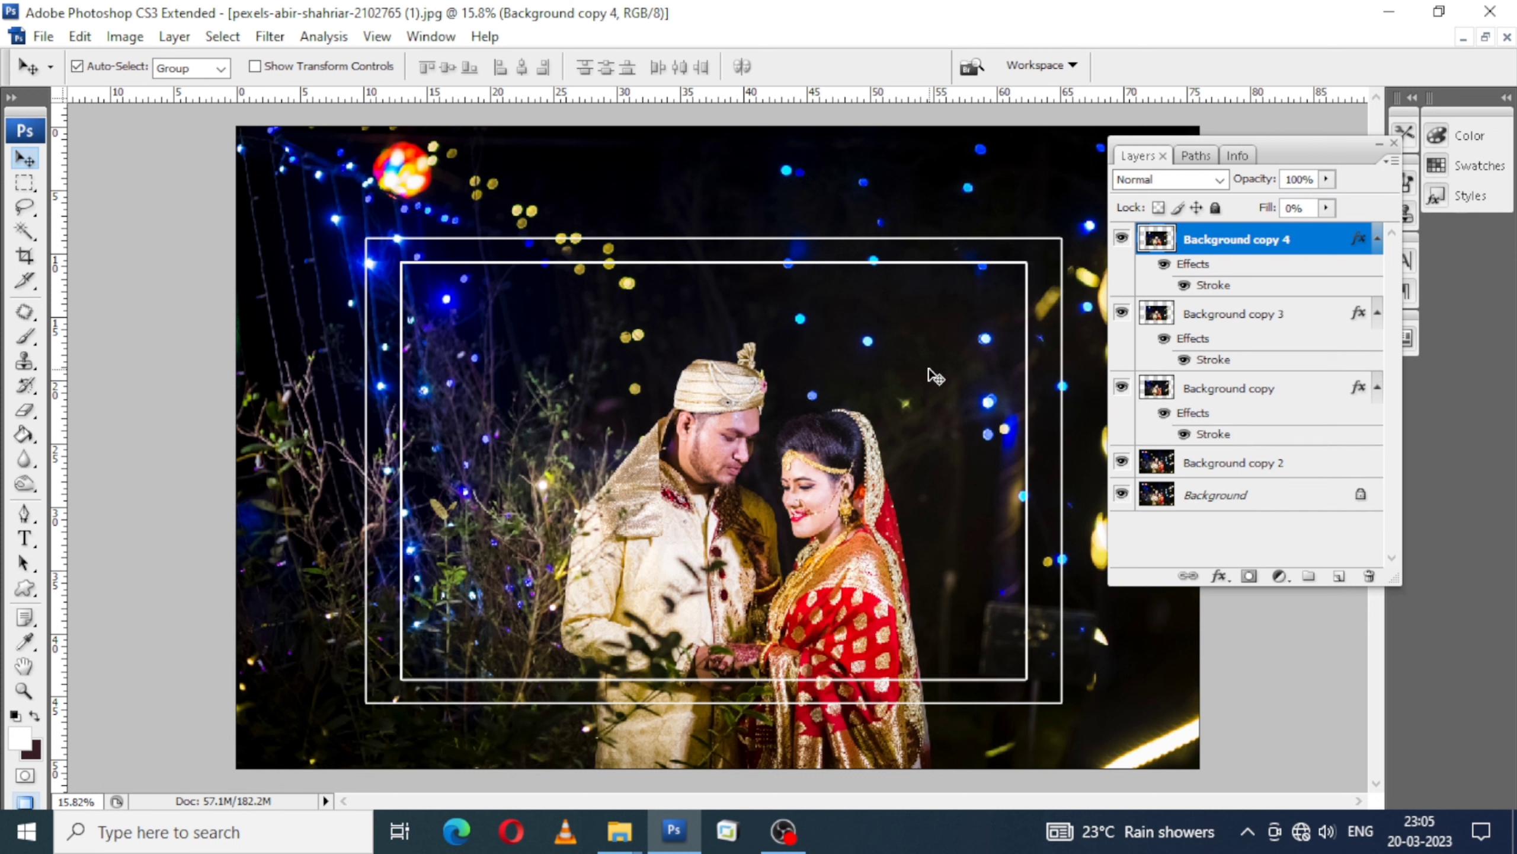
key("ctrl+t")
left_click_drag(1026, 268, 1006, 295)
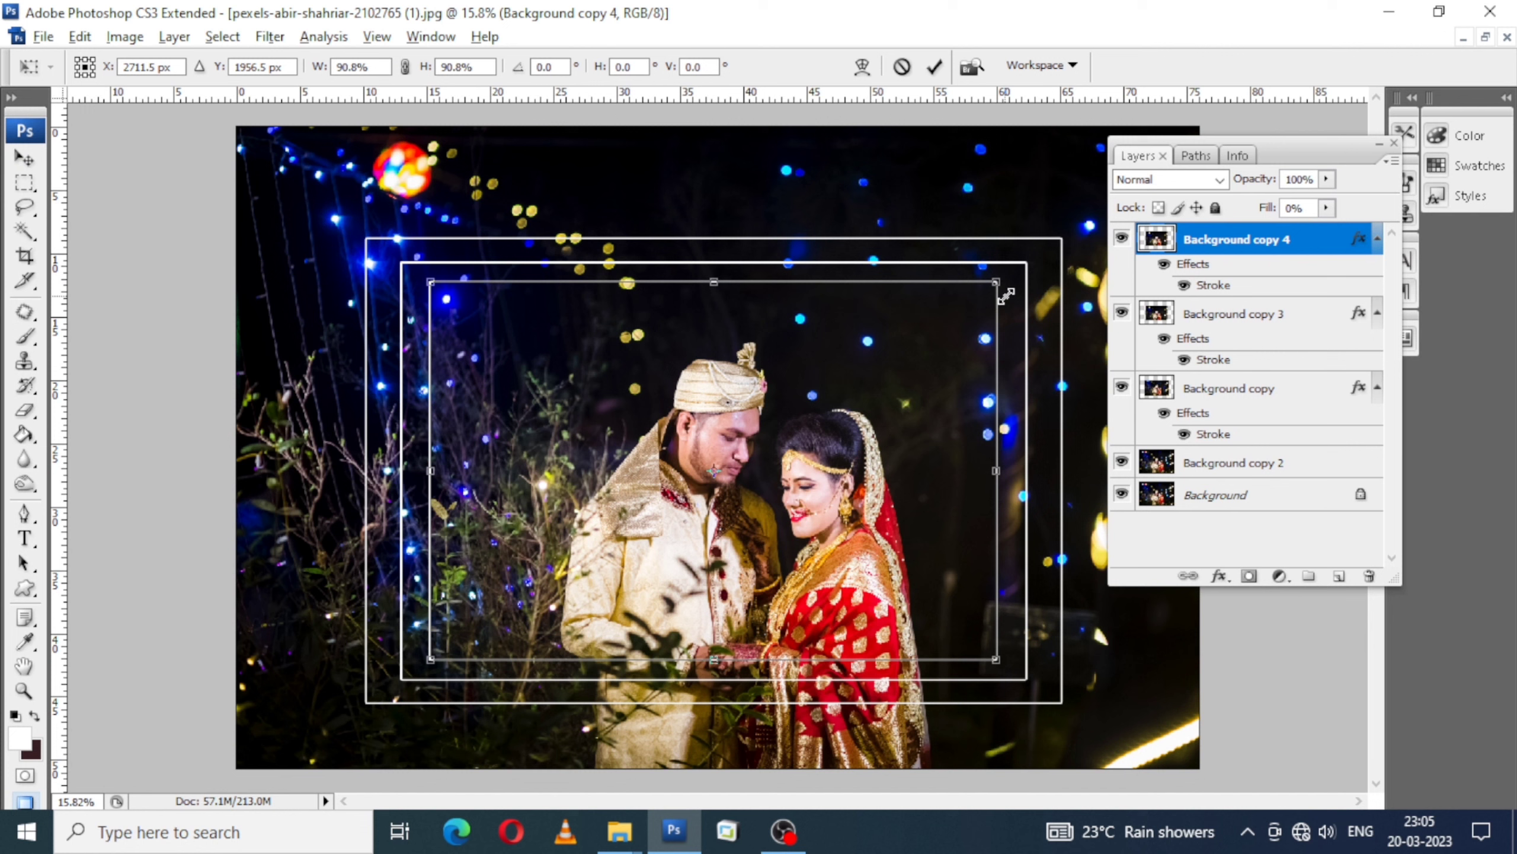
key("Return")
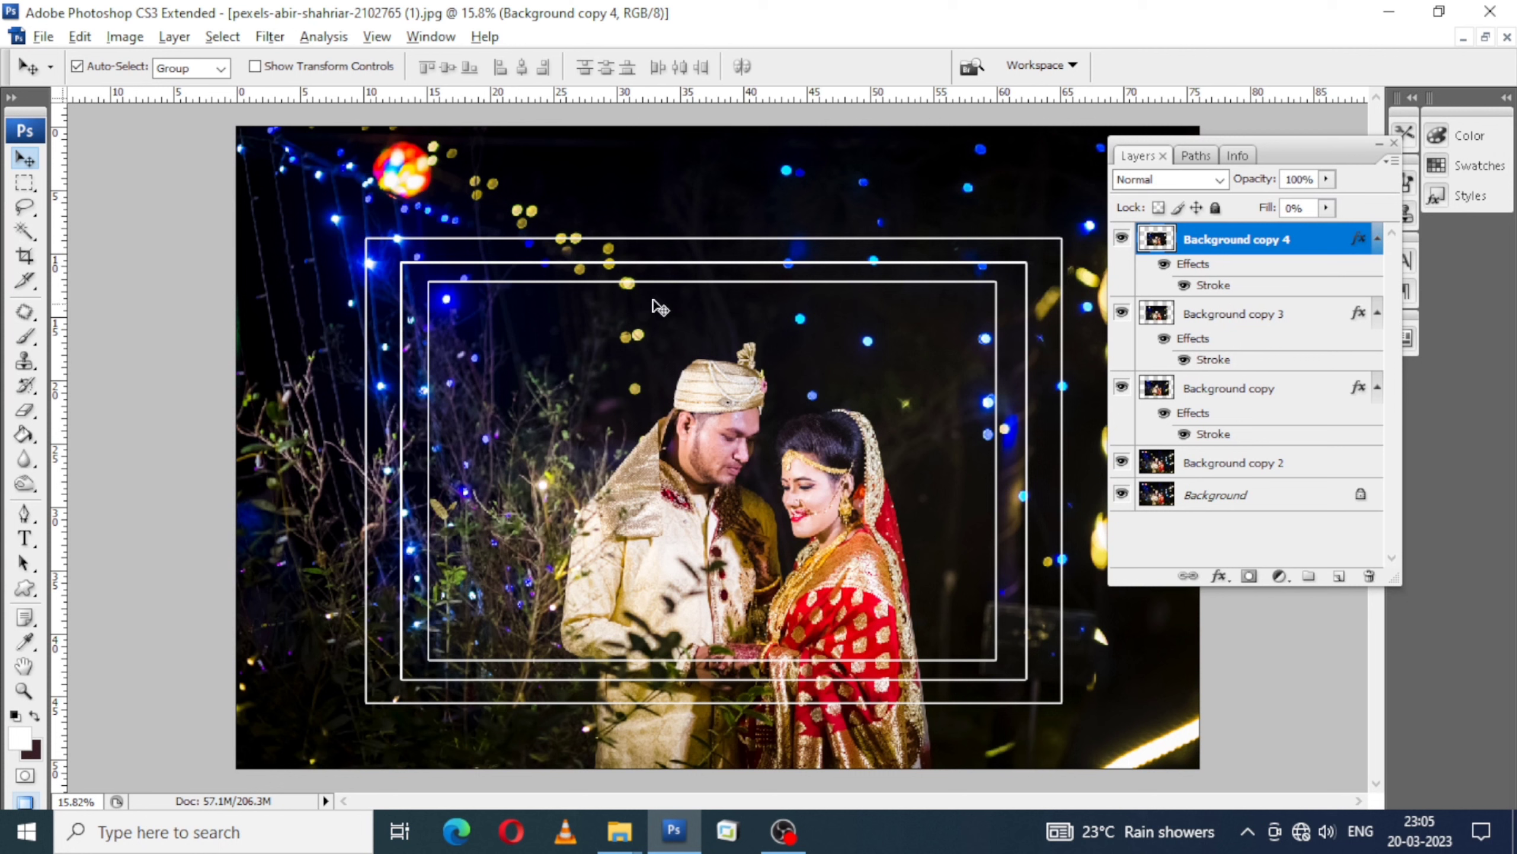
- Give Background copy 3 an Outer Glow of size 79 px
left_click(1007, 291)
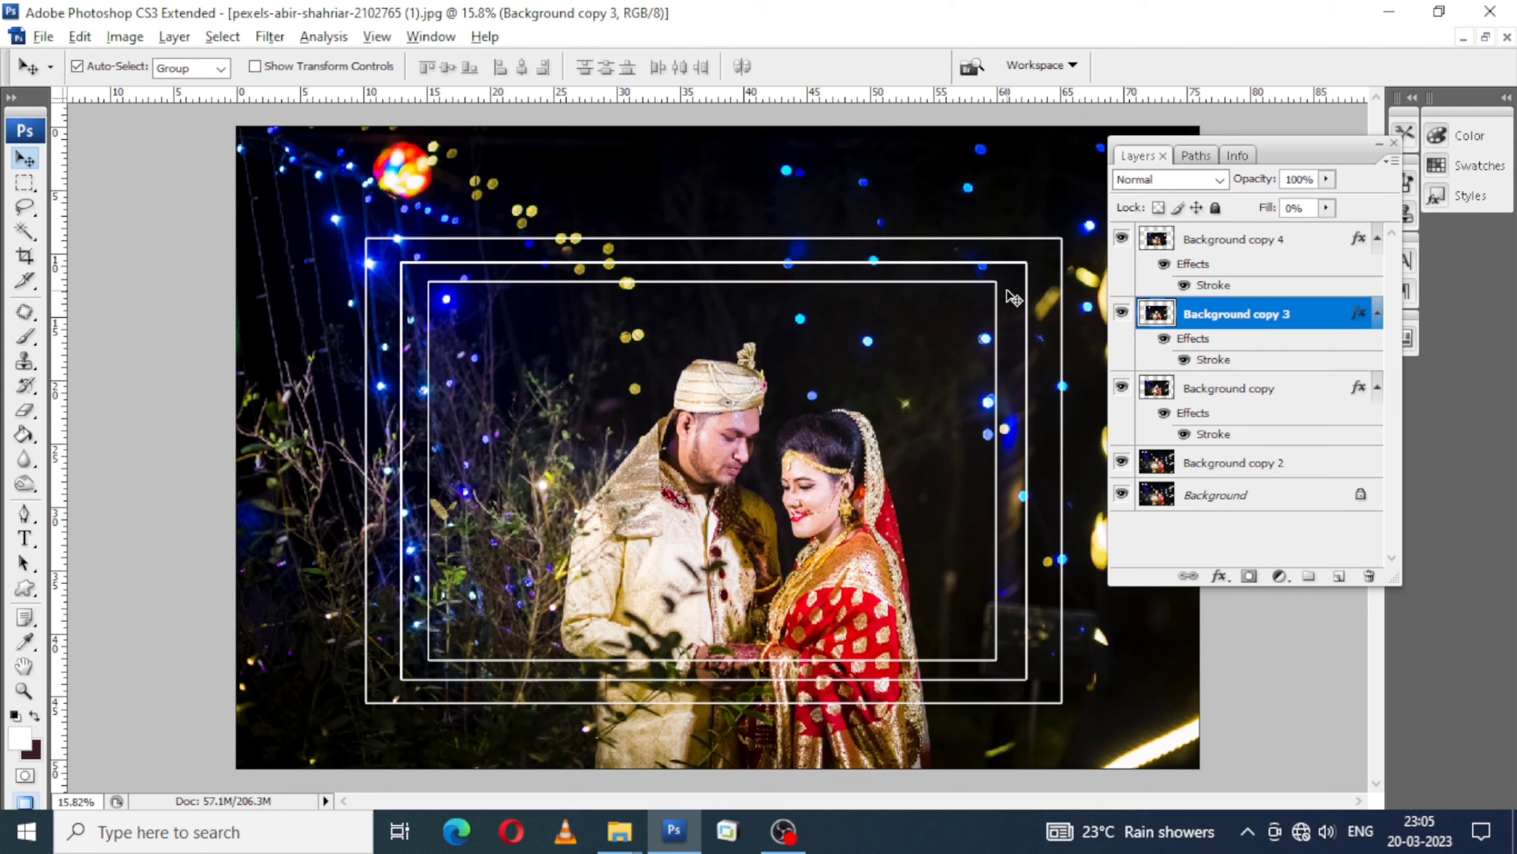
double_click(1320, 323)
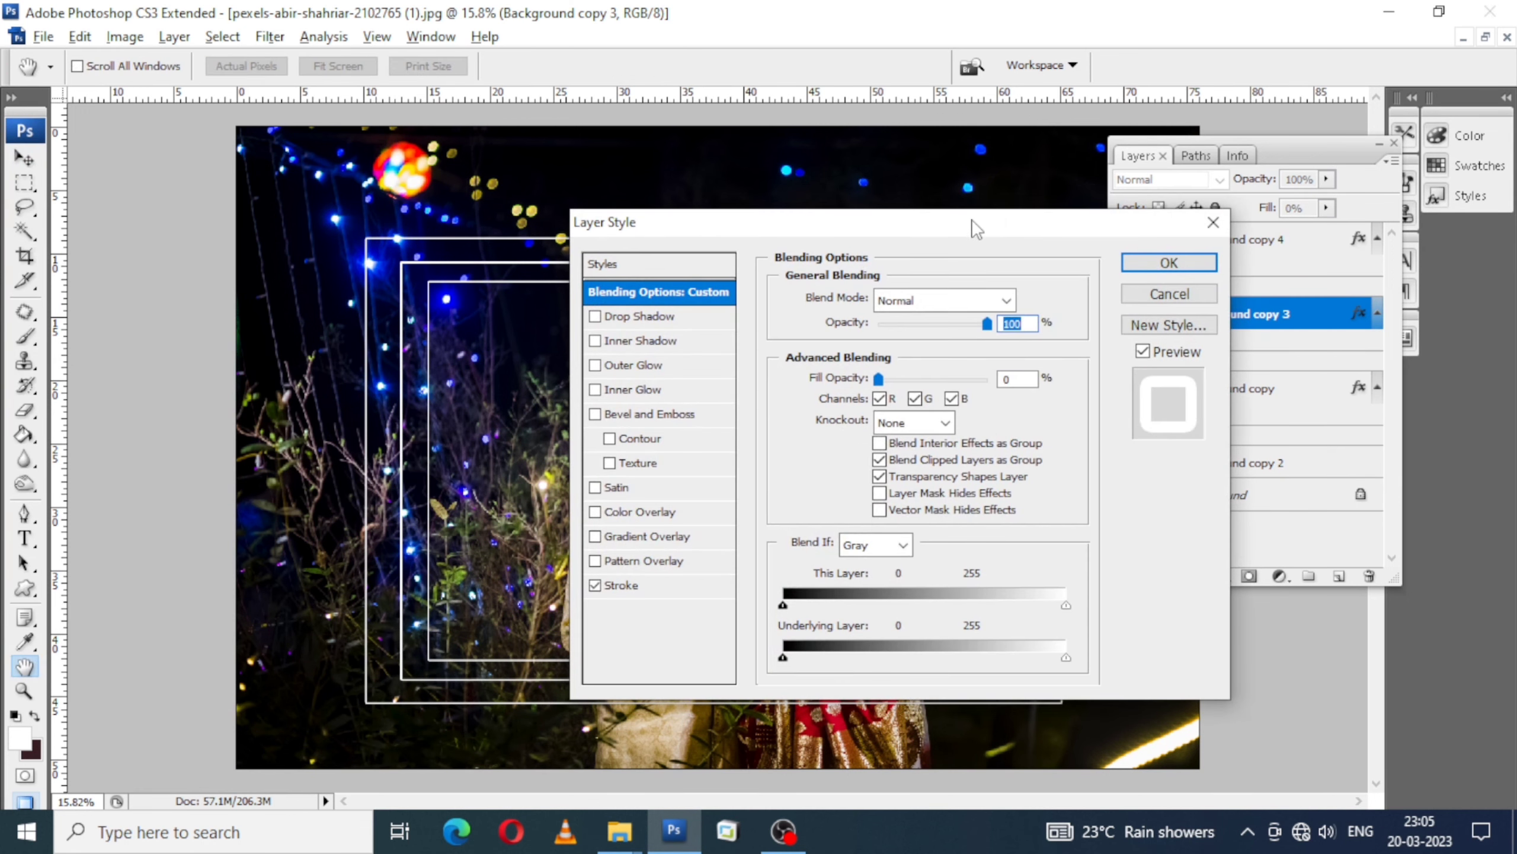
left_click_drag(972, 226, 991, 291)
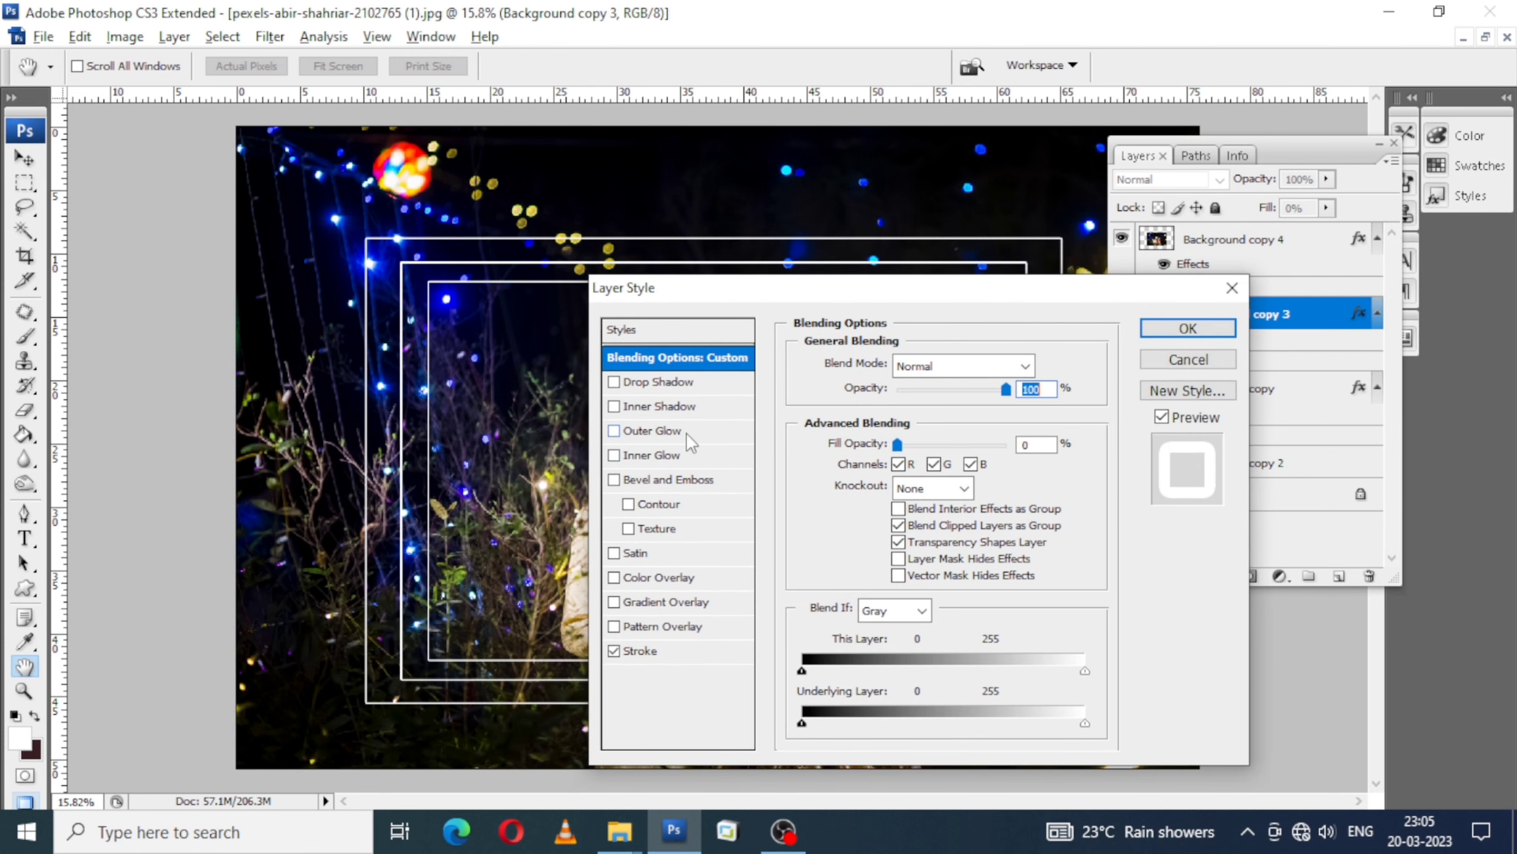
left_click(685, 432)
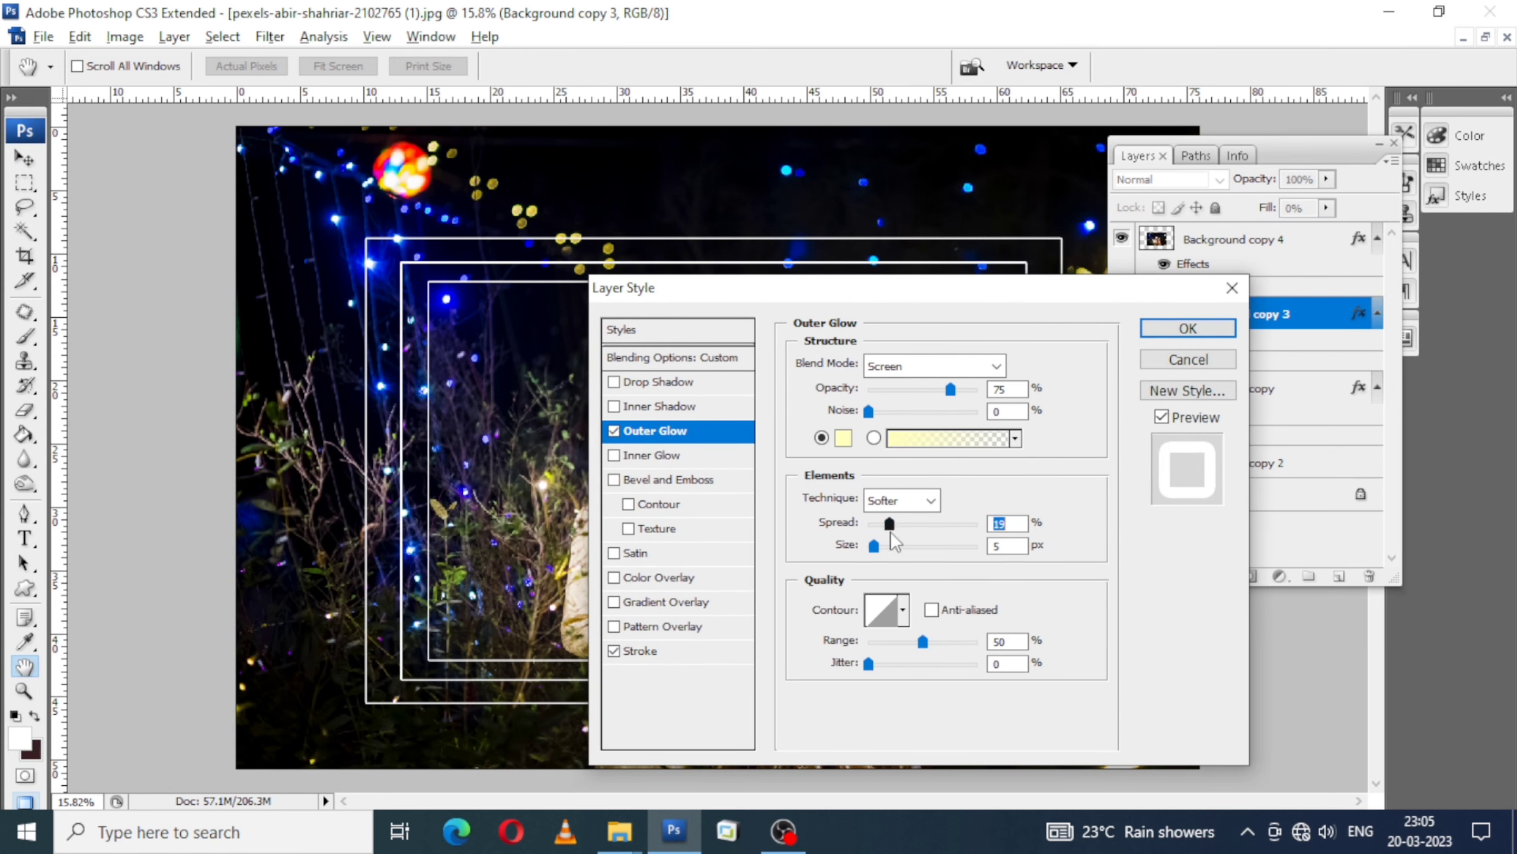
left_click(899, 545)
left_click_drag(908, 546, 908, 547)
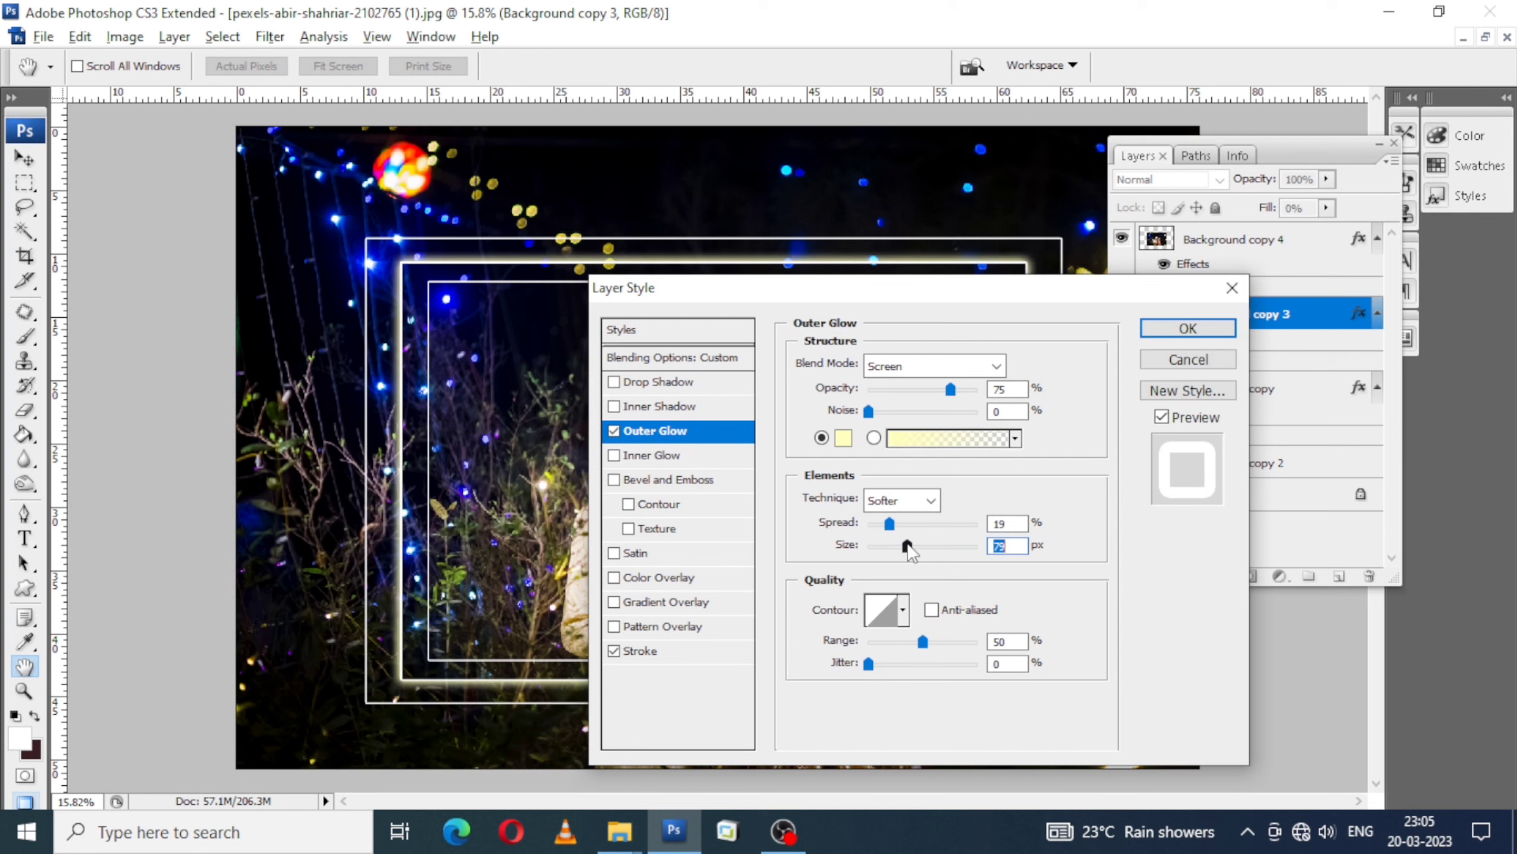
- Change the frame's stroke colour to neon green #24fb01 and apply the style
left_click(663, 651)
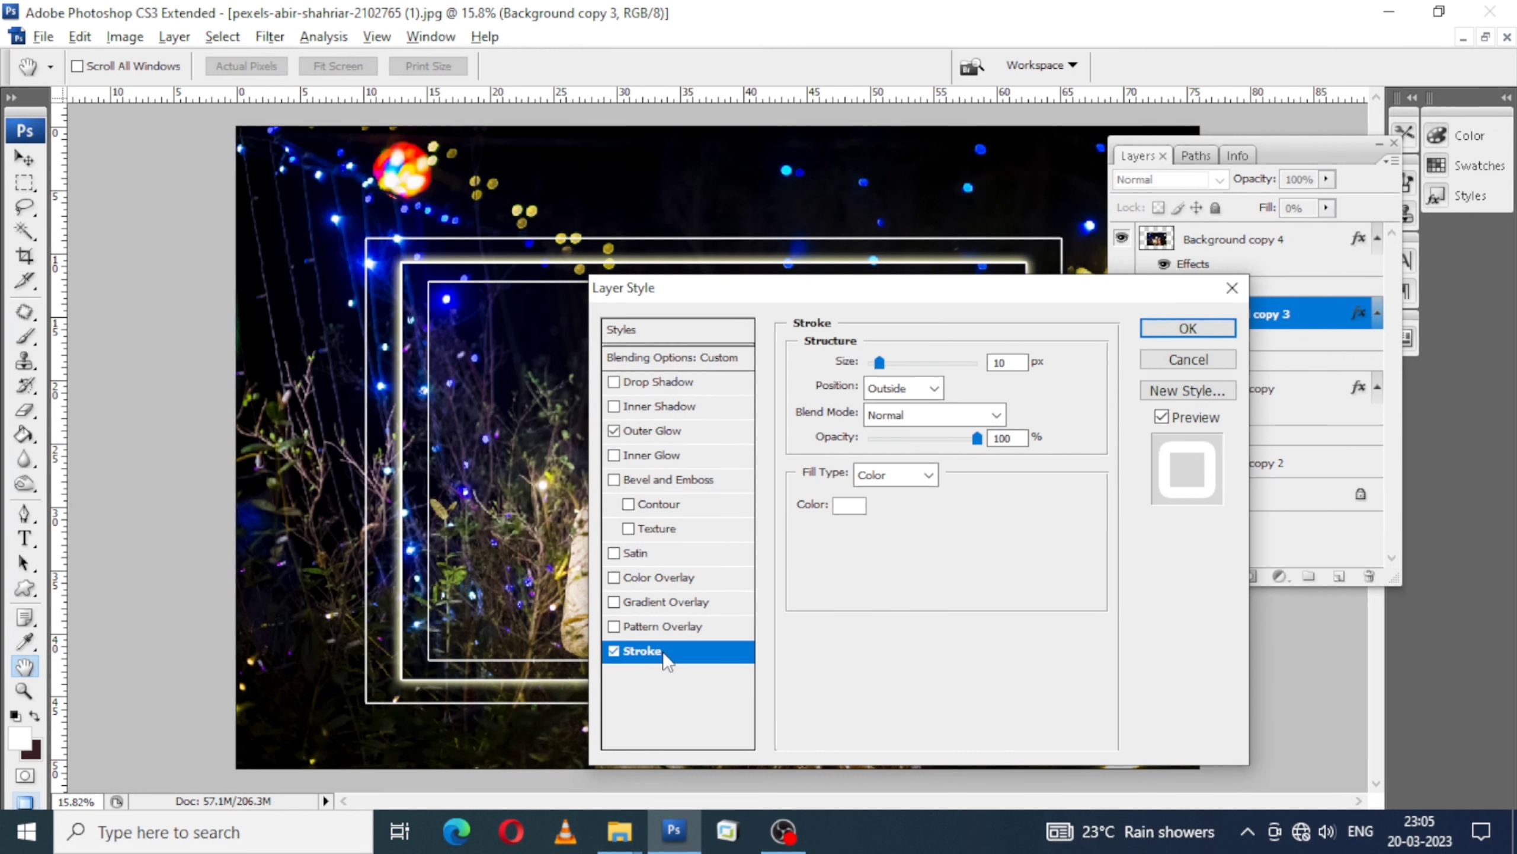
left_click(848, 506)
left_click(1141, 631)
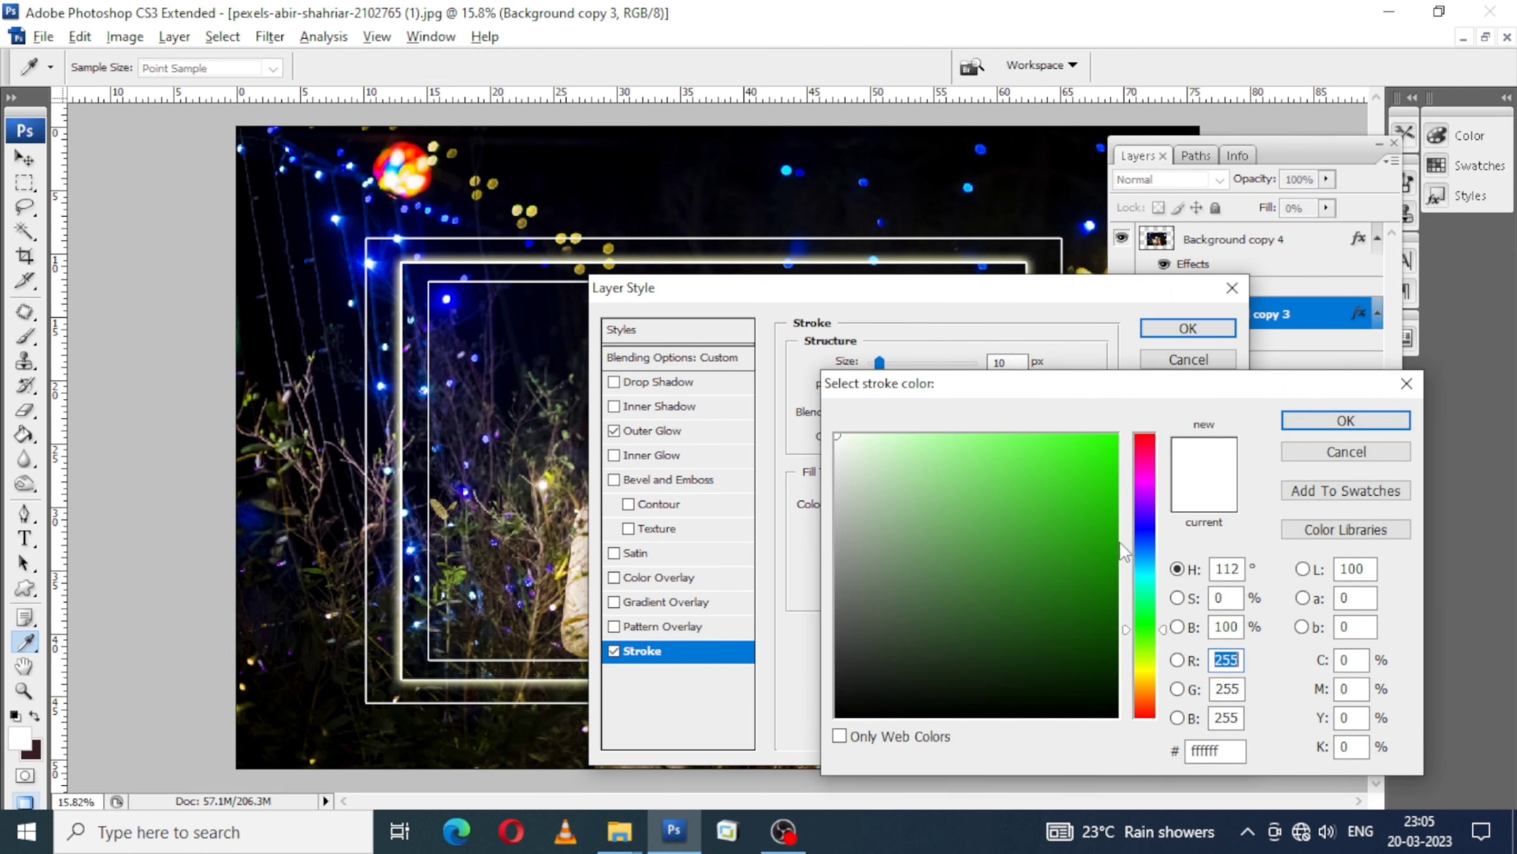
left_click(1115, 439)
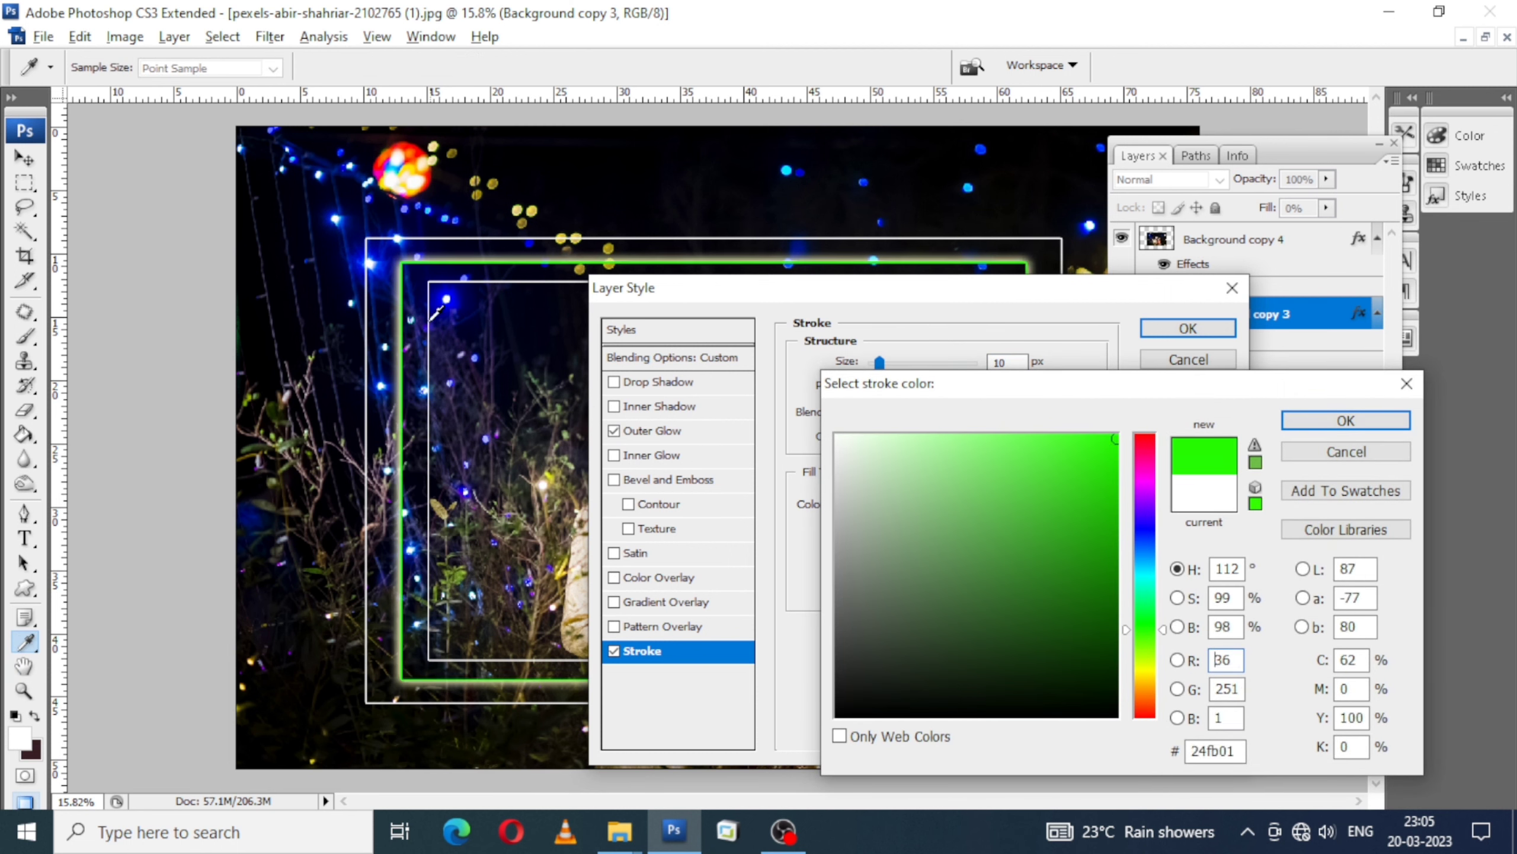
left_click(1323, 422)
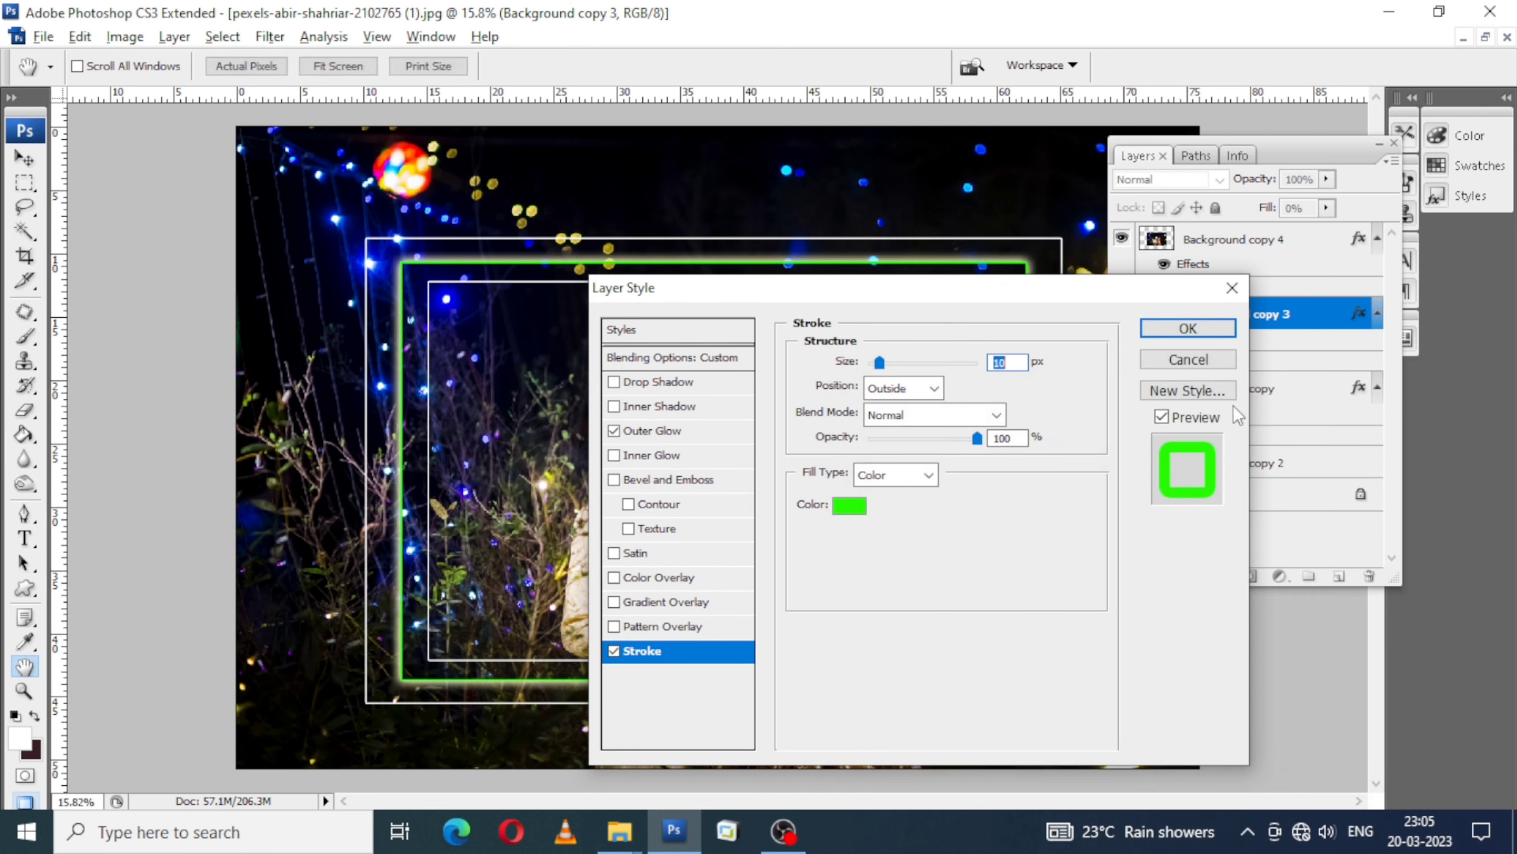
left_click(1181, 335)
left_click(731, 336)
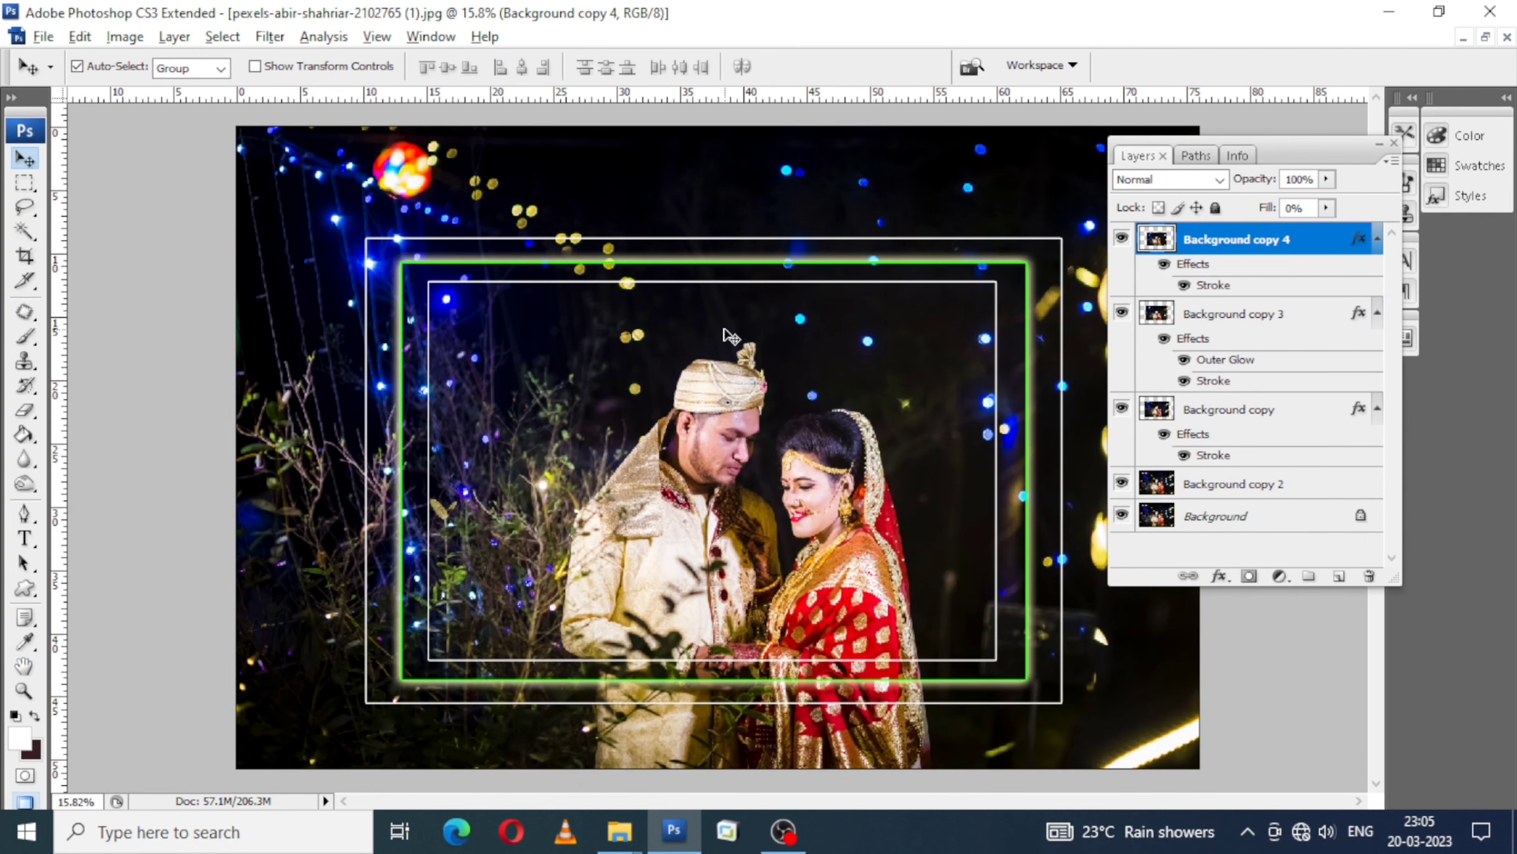